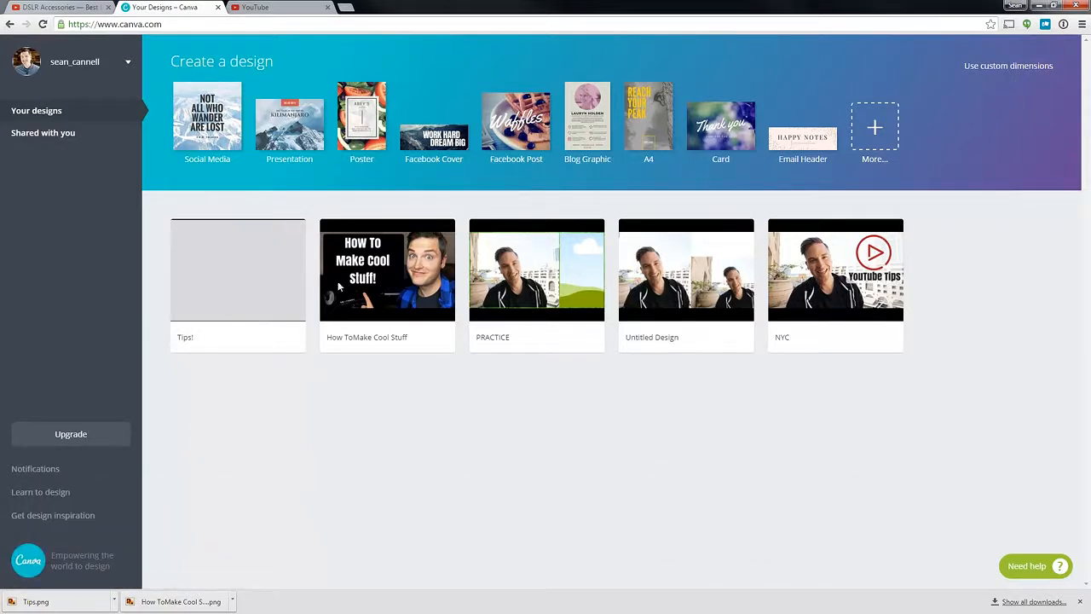
Create a custom-size design of 1920 × 1080 px and show the uploaded images
click(993, 70)
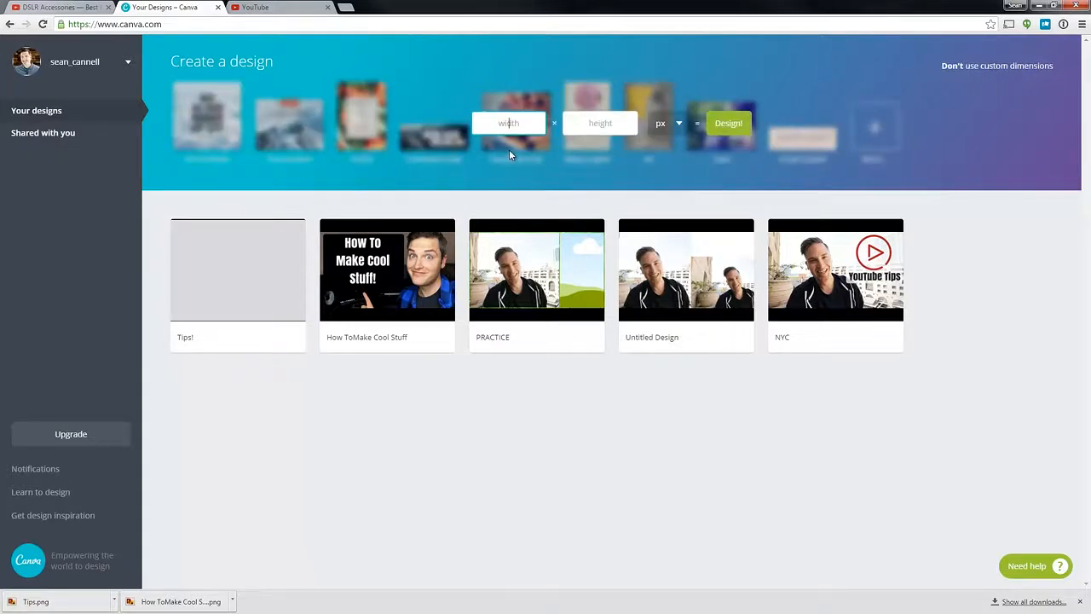
text(1920)
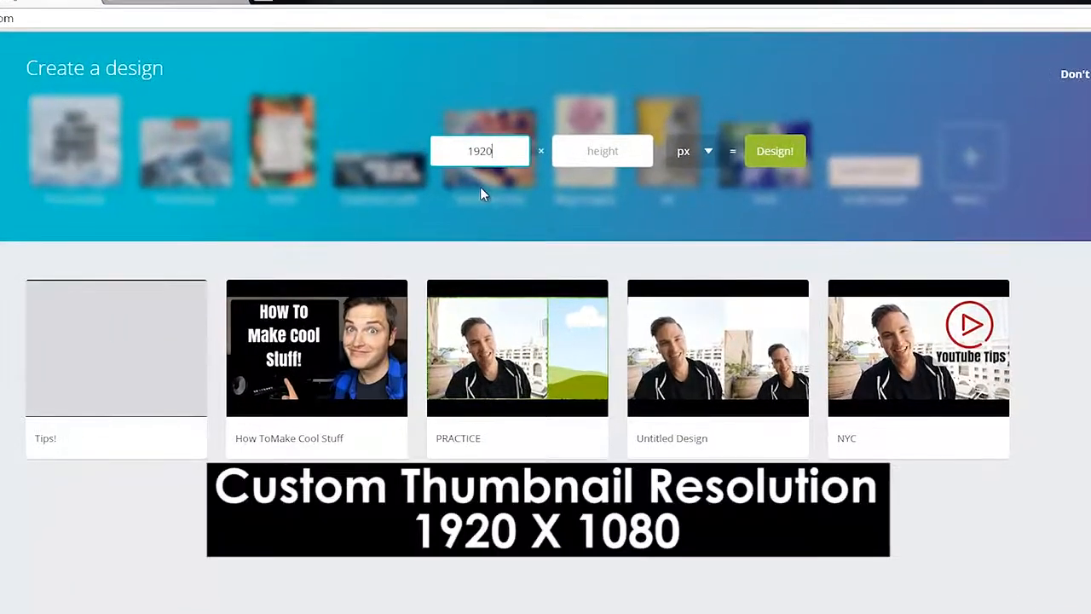
click(626, 150)
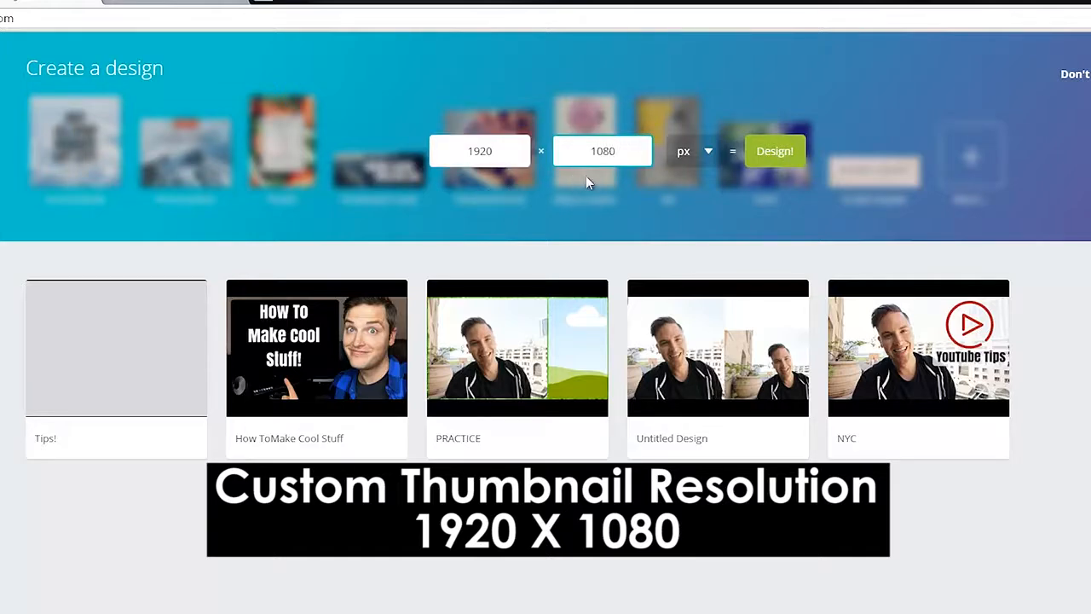
click(775, 151)
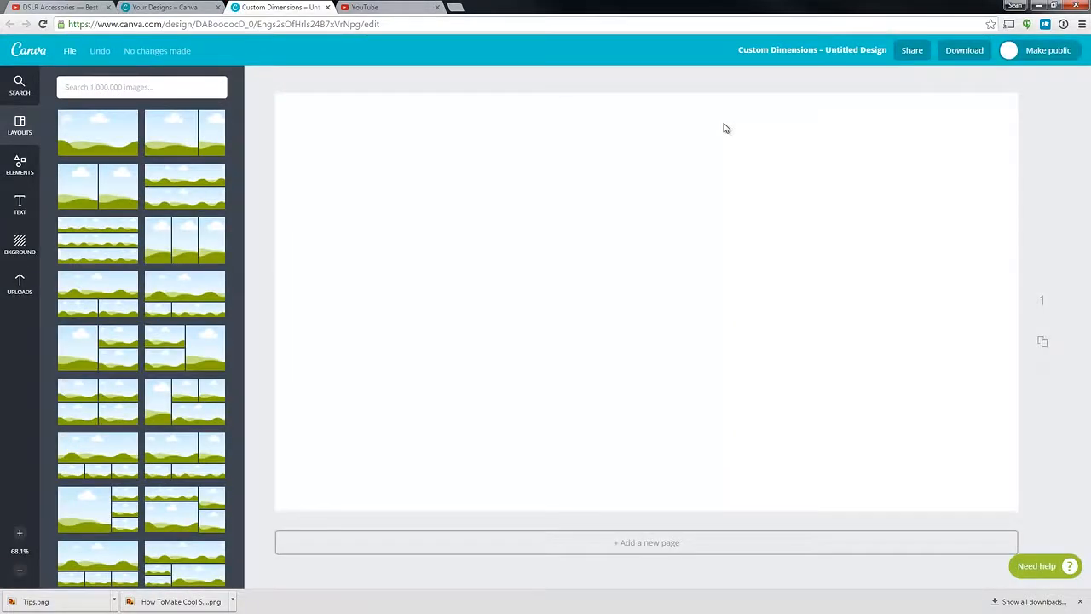
click(16, 290)
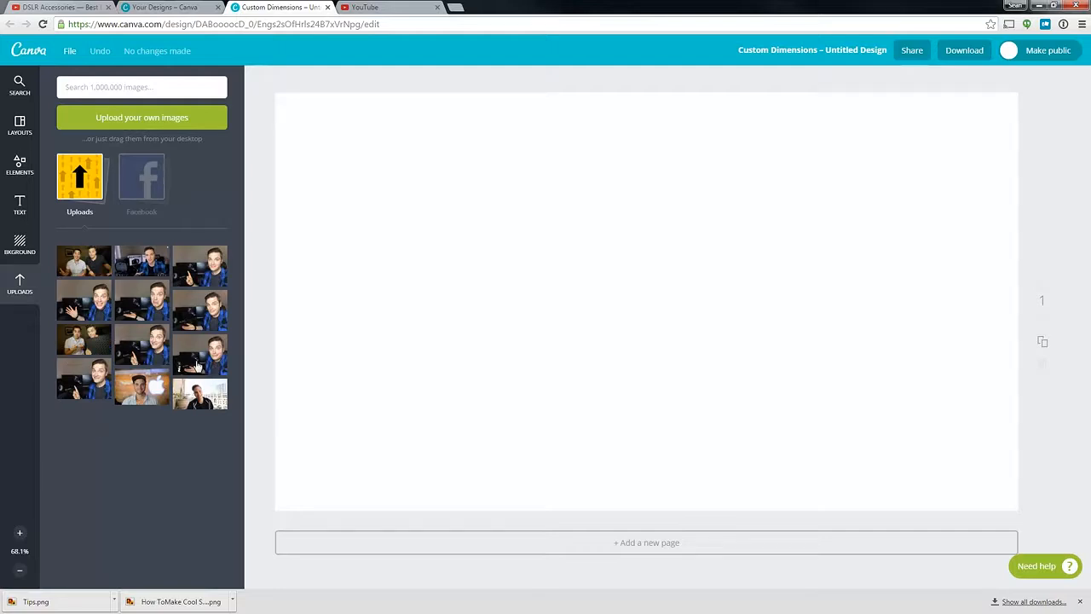
drag(134, 268, 260, 89)
drag(684, 328, 1088, 555)
drag(520, 255, 534, 258)
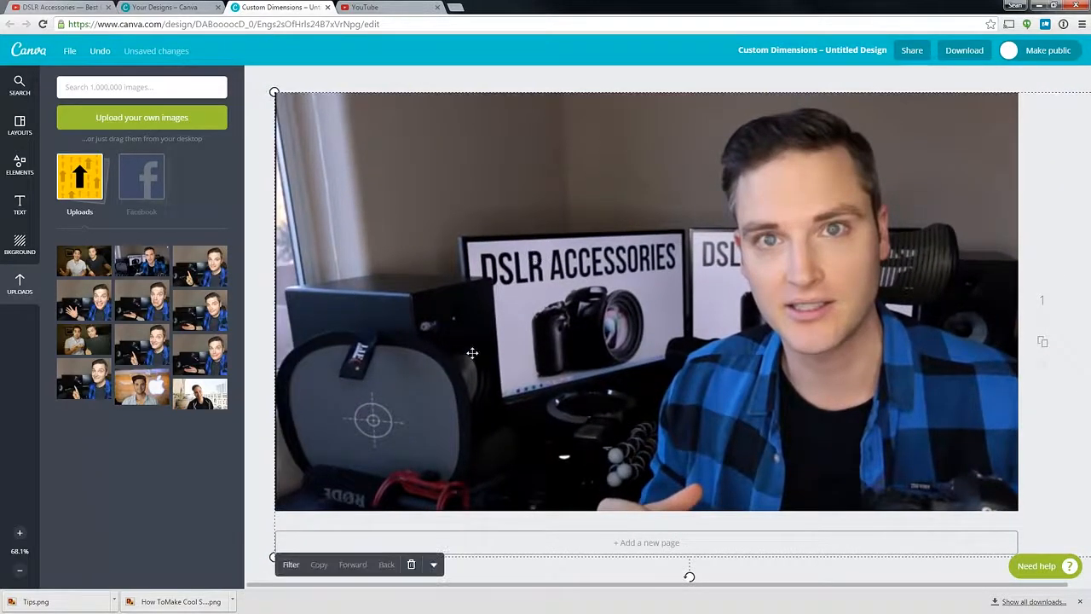
drag(448, 366, 443, 365)
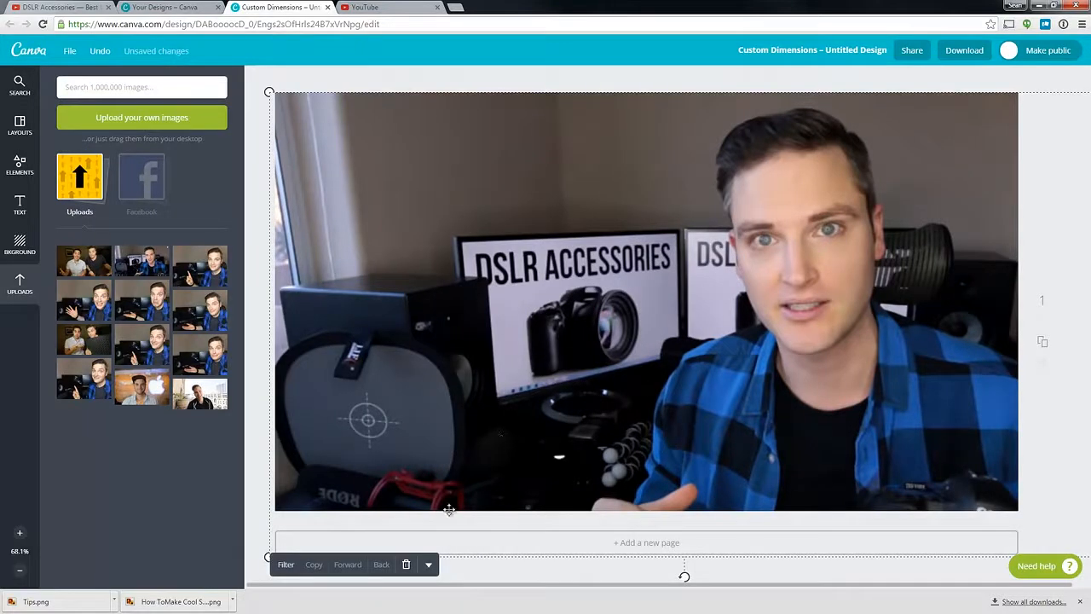
click(408, 566)
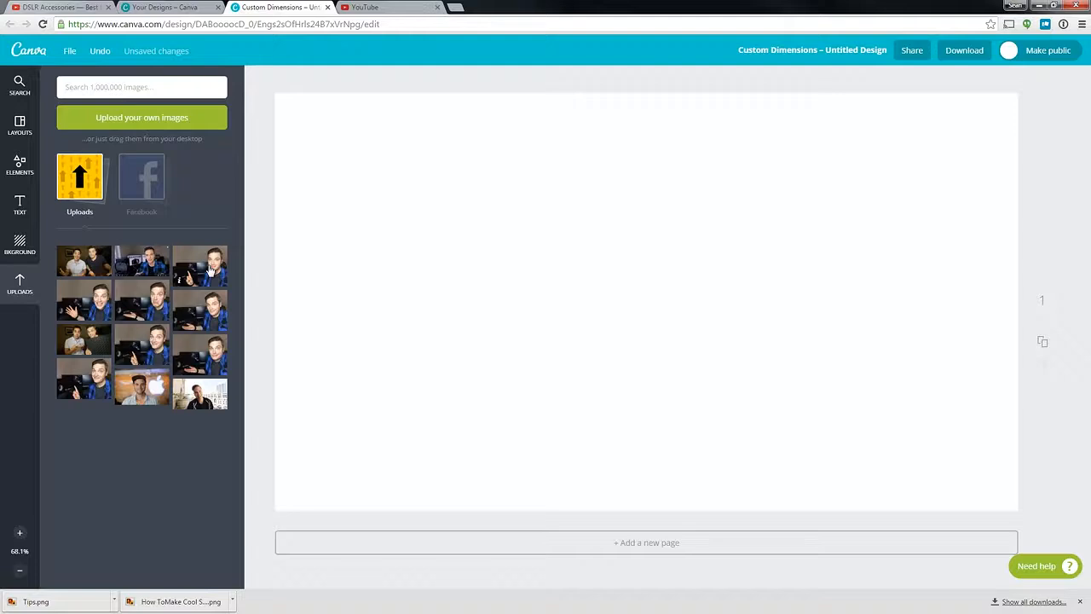
Place the uploaded photo of the shrugging man and enlarge it to cover the whole canvas, with his face on the right
drag(157, 312, 485, 319)
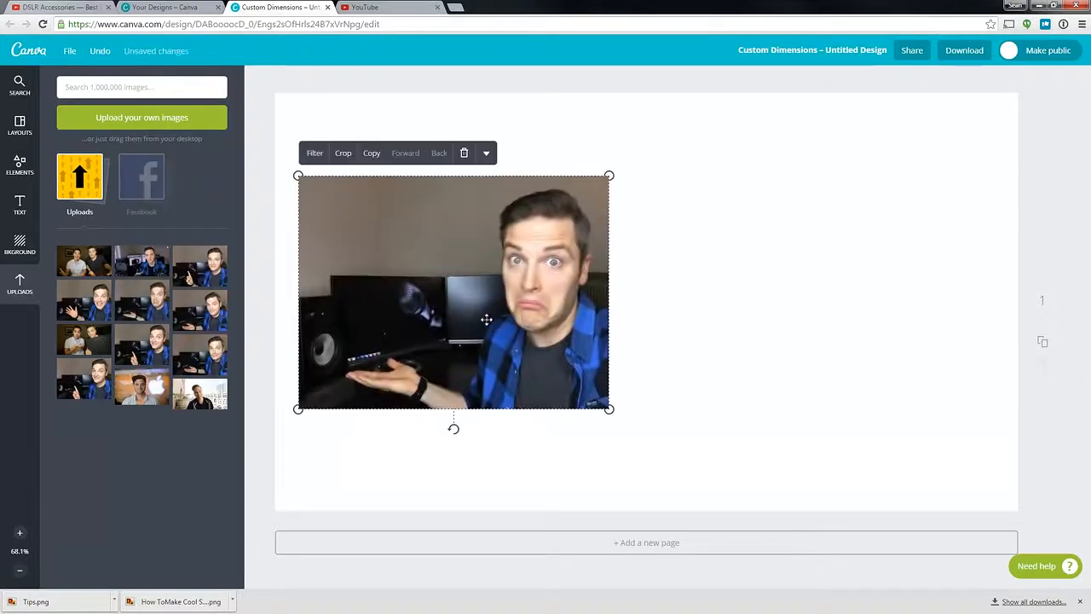
drag(609, 176, 799, 124)
drag(644, 236, 803, 332)
drag(537, 175, 190, 87)
drag(554, 225, 567, 275)
drag(991, 112, 992, 162)
drag(1004, 83, 1025, 95)
drag(753, 283, 718, 249)
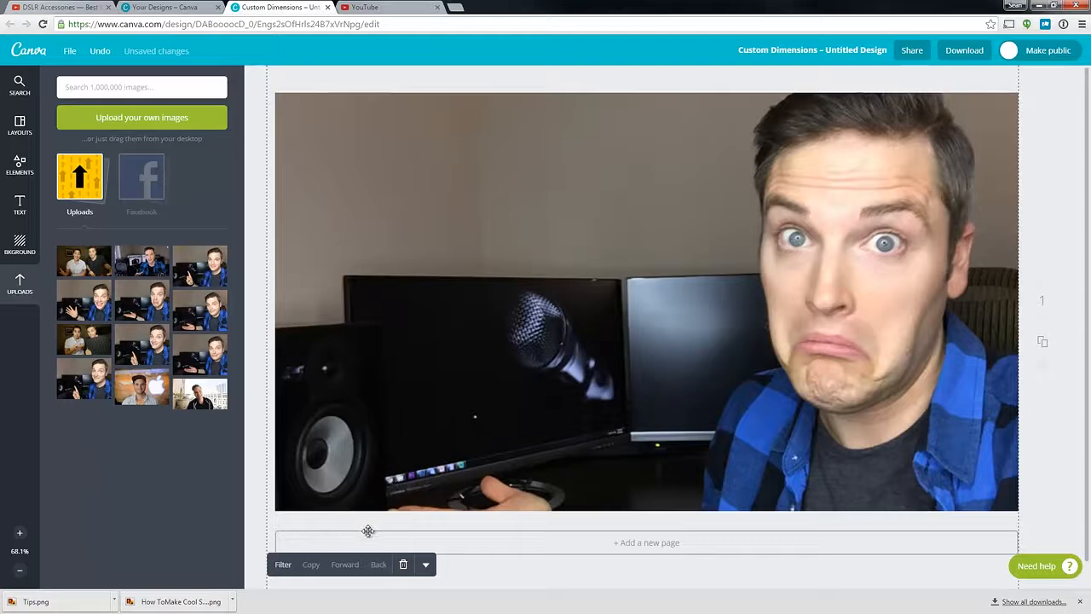
drag(392, 453, 396, 452)
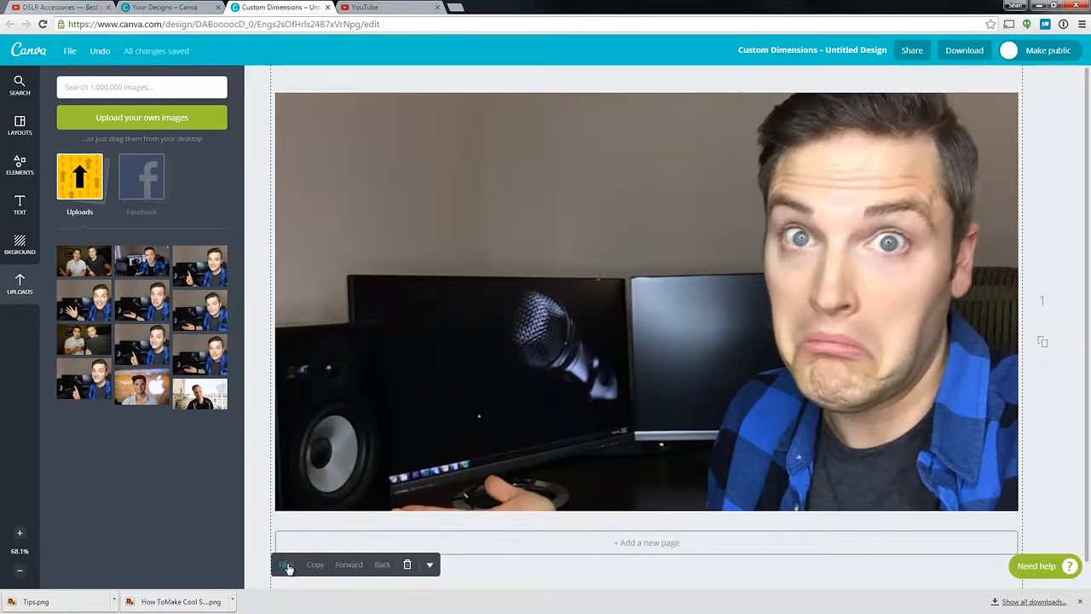
Adjust the photo's filter settings to brightness -7, contrast +8, saturation +17 and blur -22
click(288, 566)
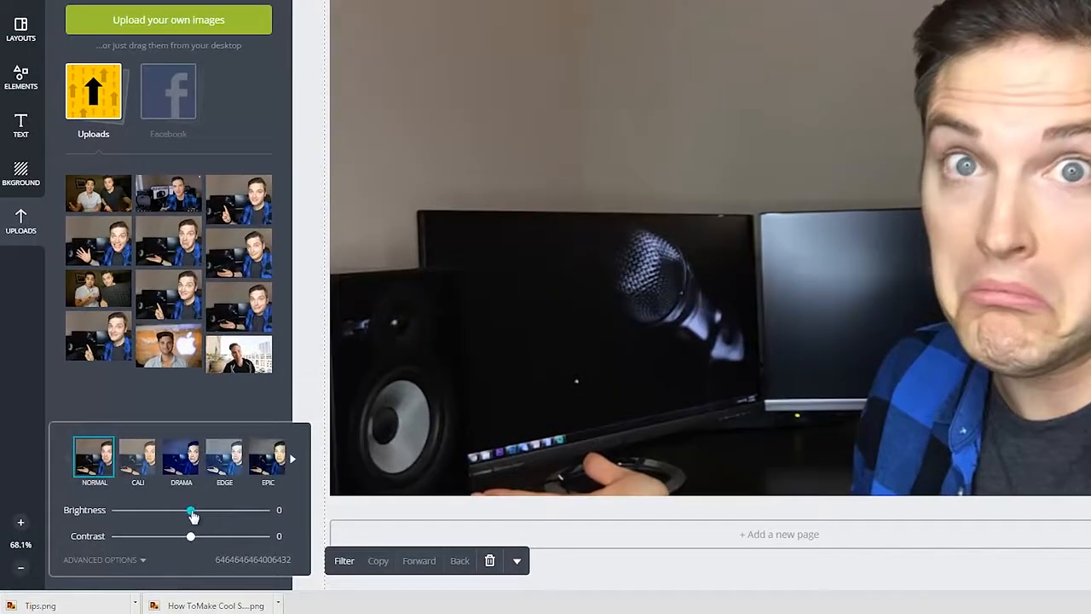
drag(190, 514, 199, 542)
click(142, 561)
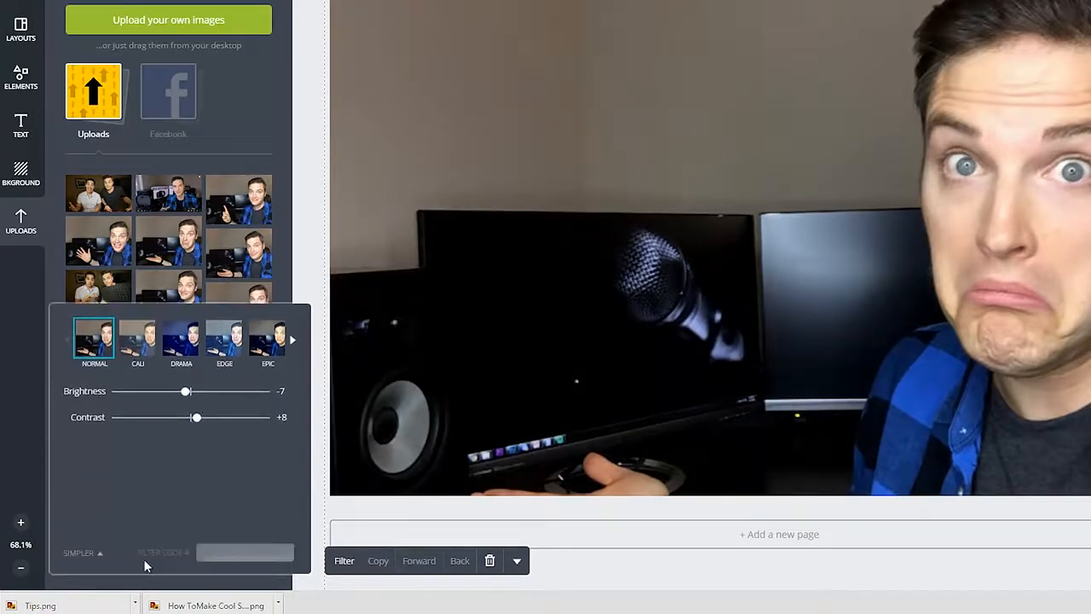
drag(189, 436, 202, 437)
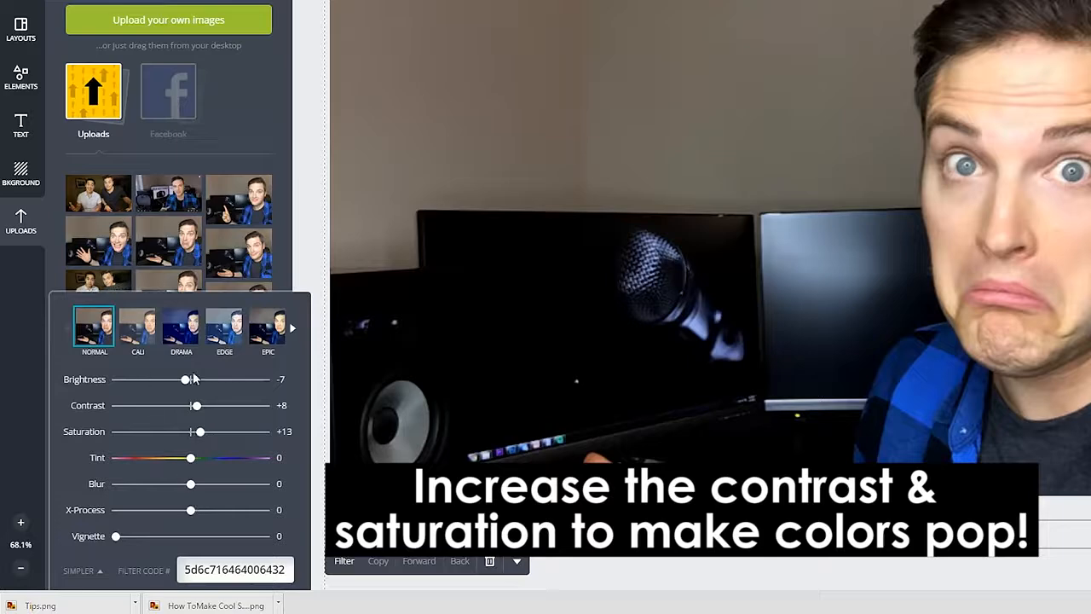
mouse_move(190, 485)
mouse_down()
mouse_move(209, 487)
mouse_move(182, 486)
mouse_up()
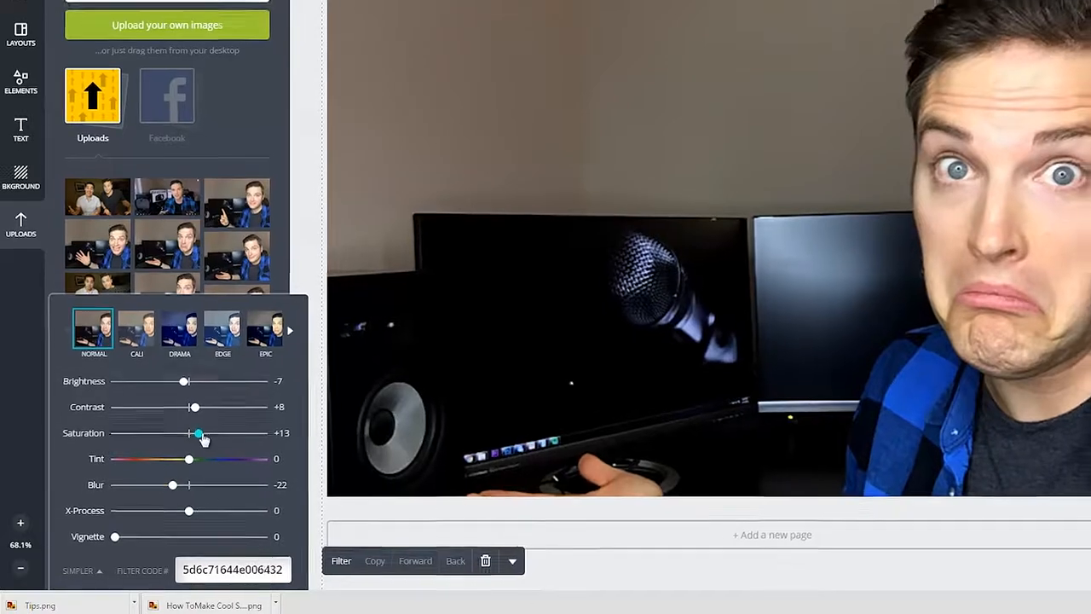
drag(202, 435, 205, 435)
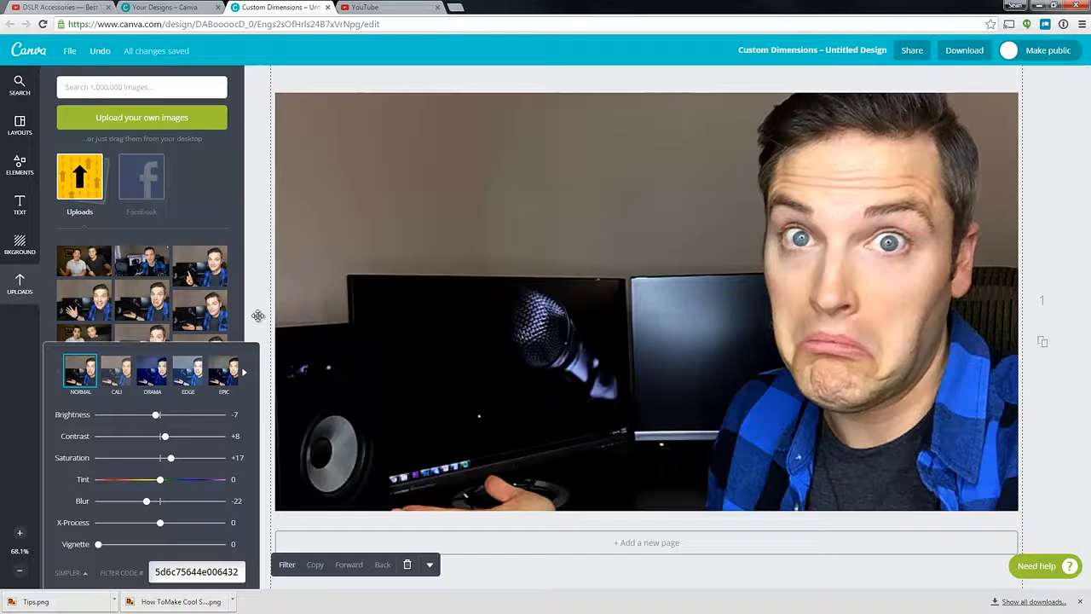
click(393, 279)
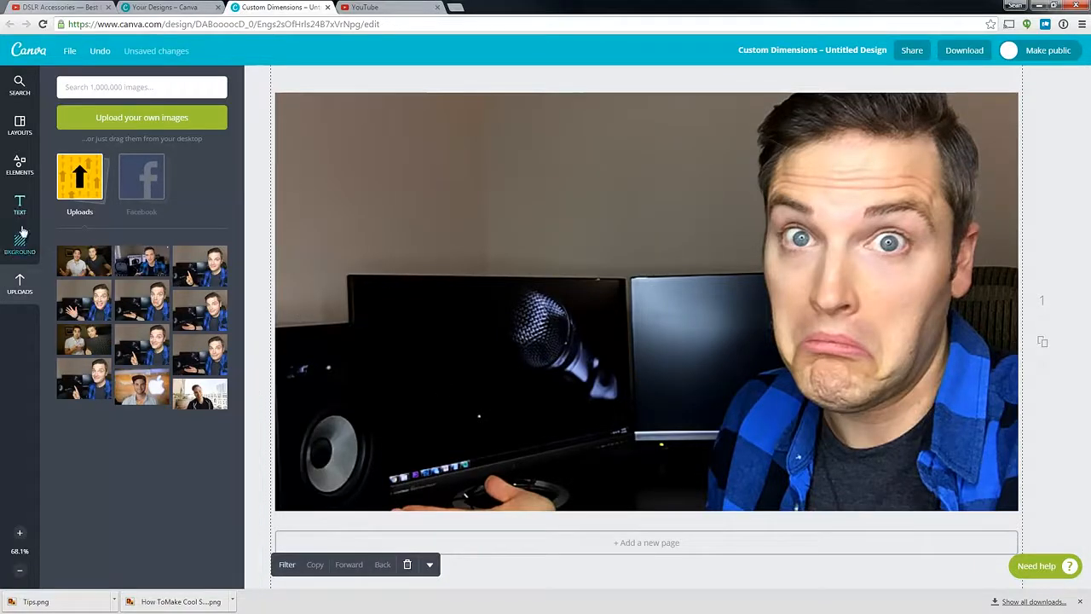
Add a rounded square shape and stretch it into a wide box beside the man's face
click(19, 164)
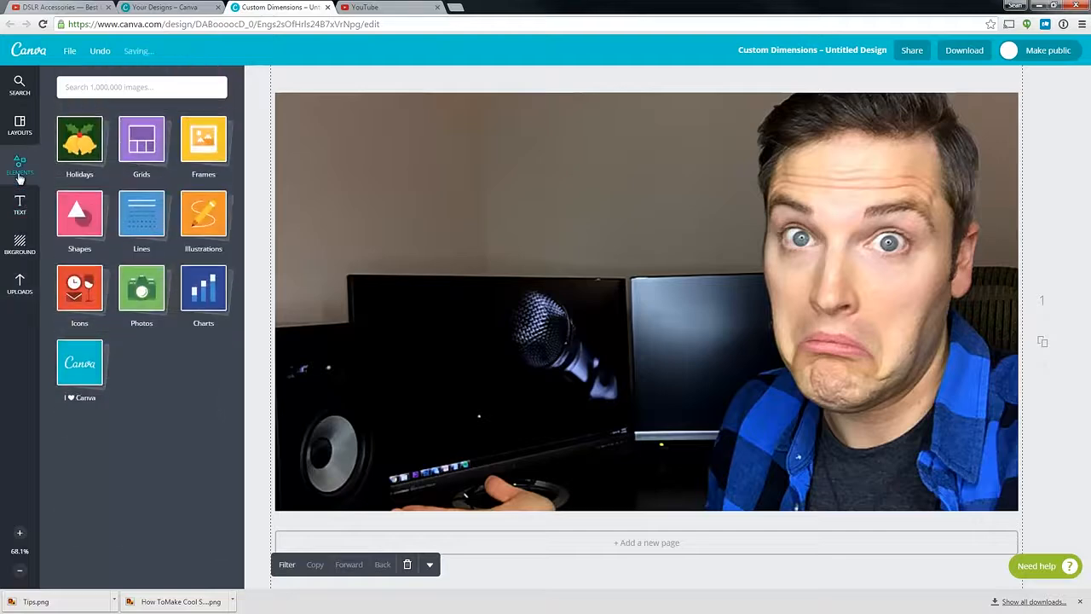
click(80, 213)
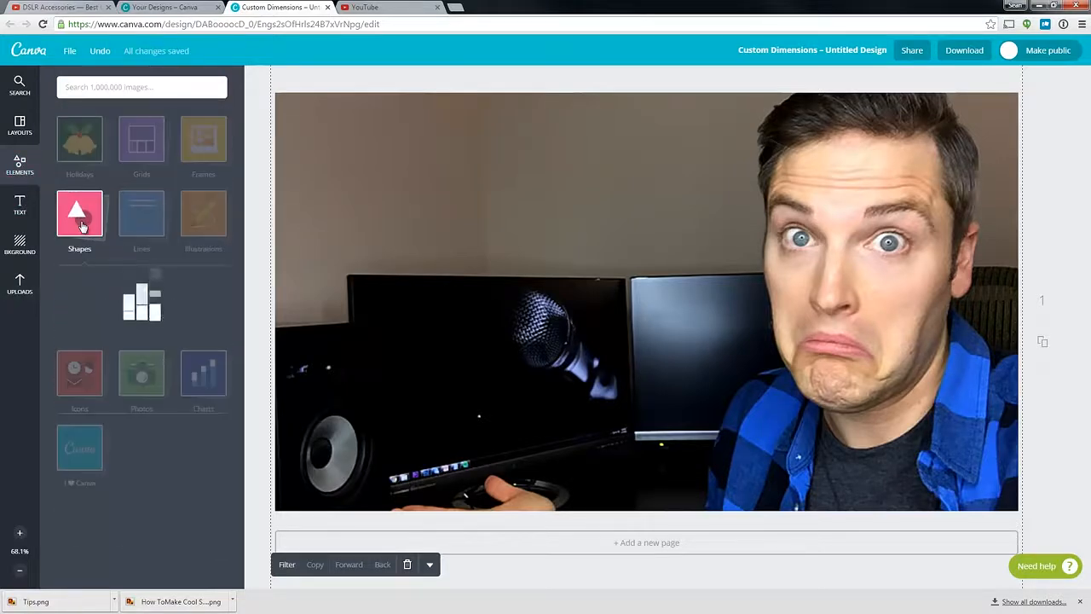
drag(144, 322, 516, 365)
drag(701, 501, 651, 449)
drag(653, 280, 740, 281)
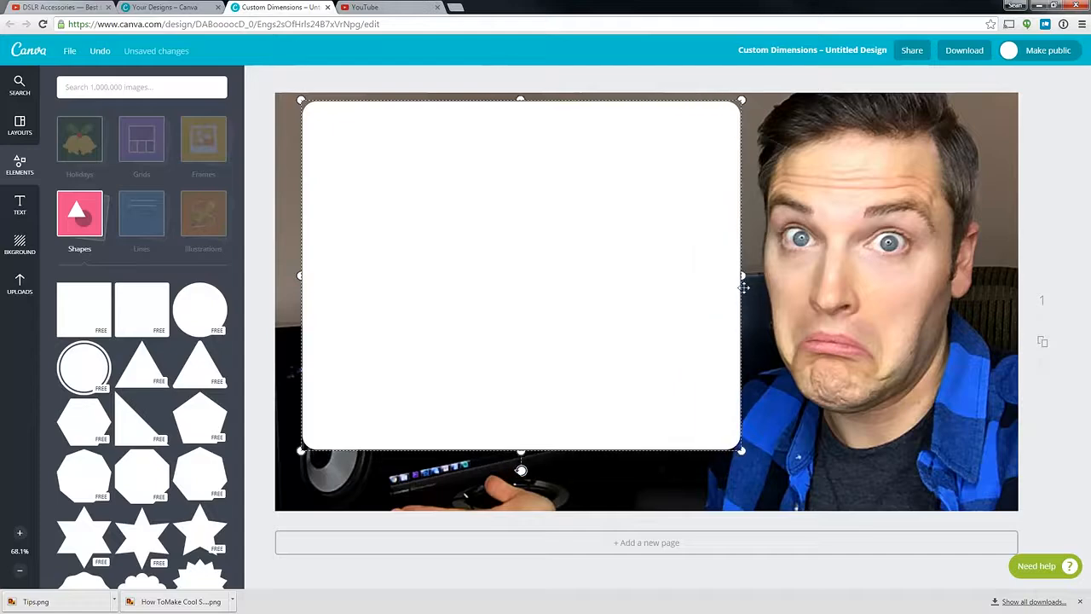
drag(740, 97, 735, 118)
drag(598, 192, 587, 213)
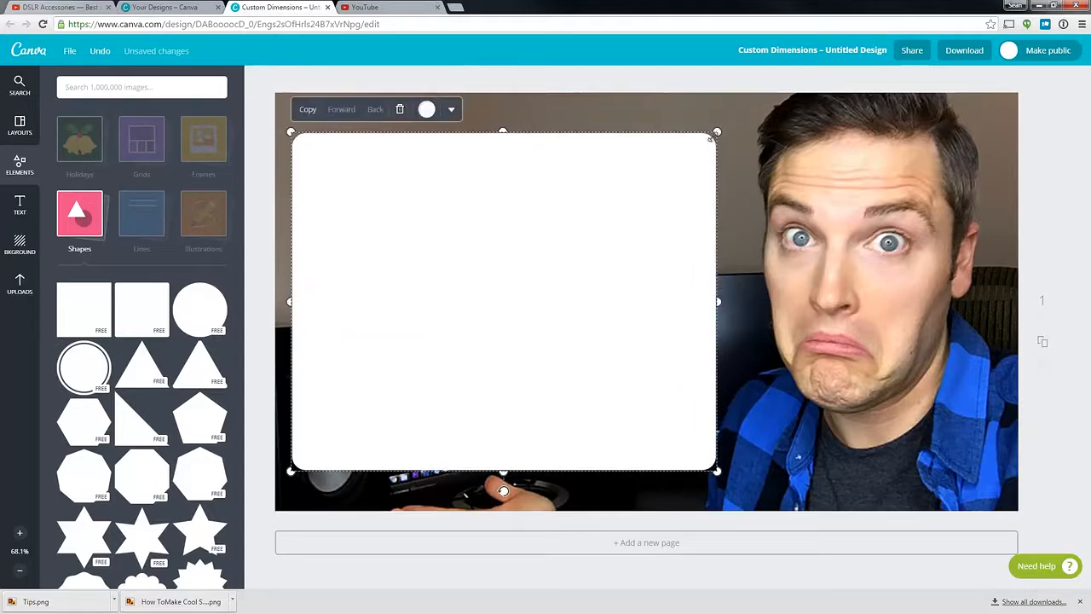
drag(715, 133, 722, 128)
Recolour the rounded box dark grey and move it slightly upward
click(426, 106)
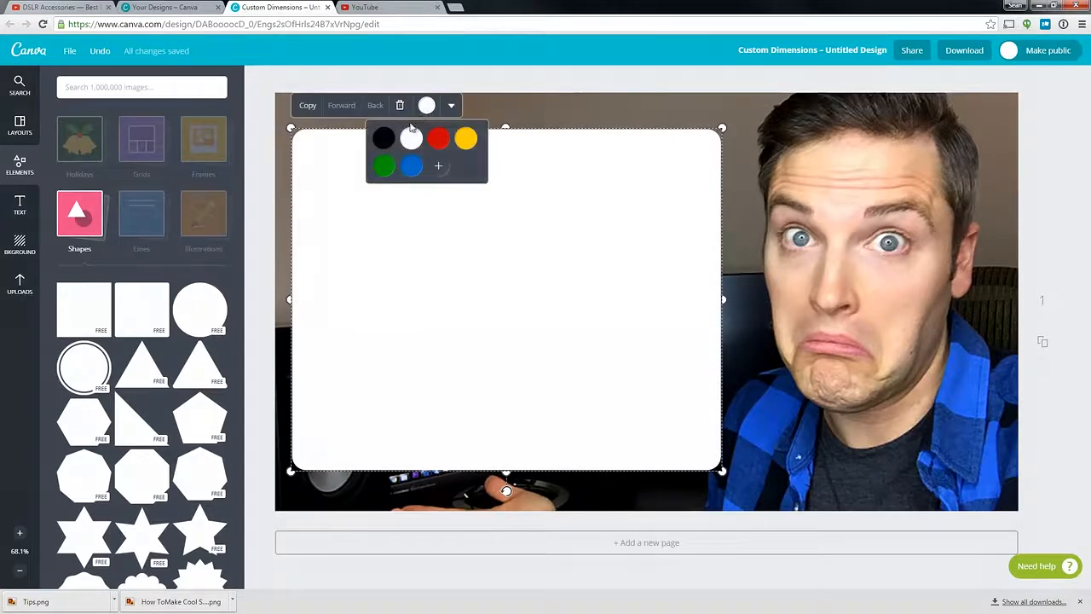
click(437, 167)
drag(451, 296, 538, 314)
click(545, 116)
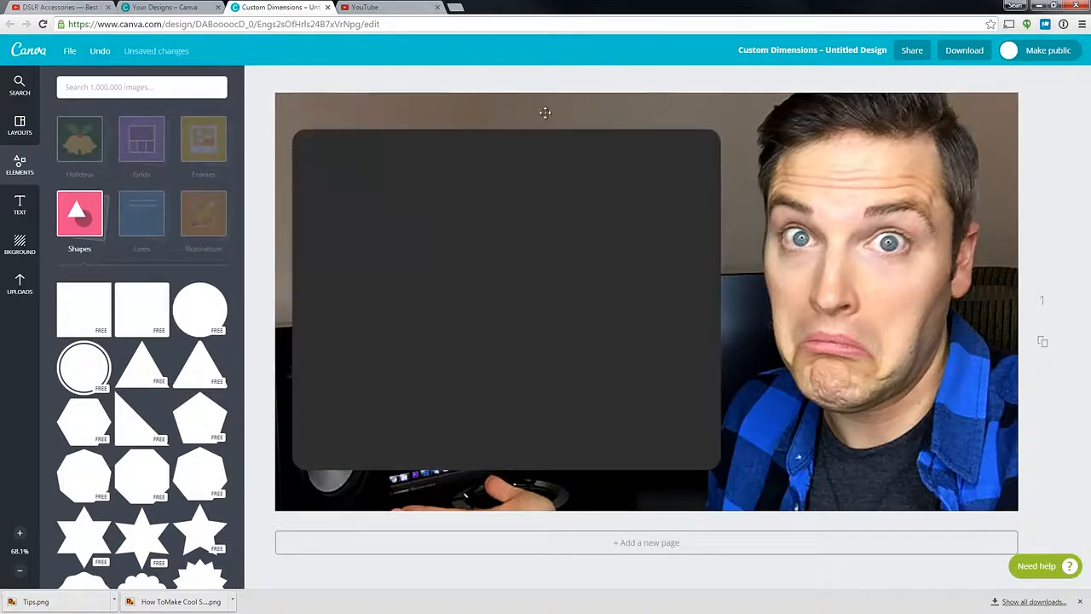
click(496, 375)
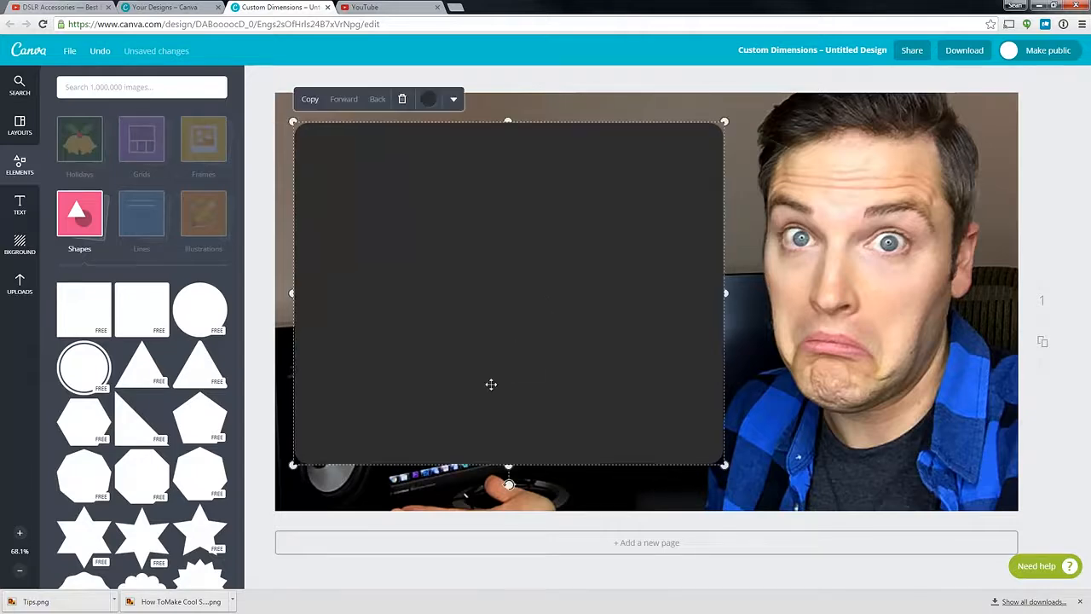
Add a heading over the dark grey box and set its text size to 72
click(20, 205)
drag(150, 154, 504, 228)
click(455, 206)
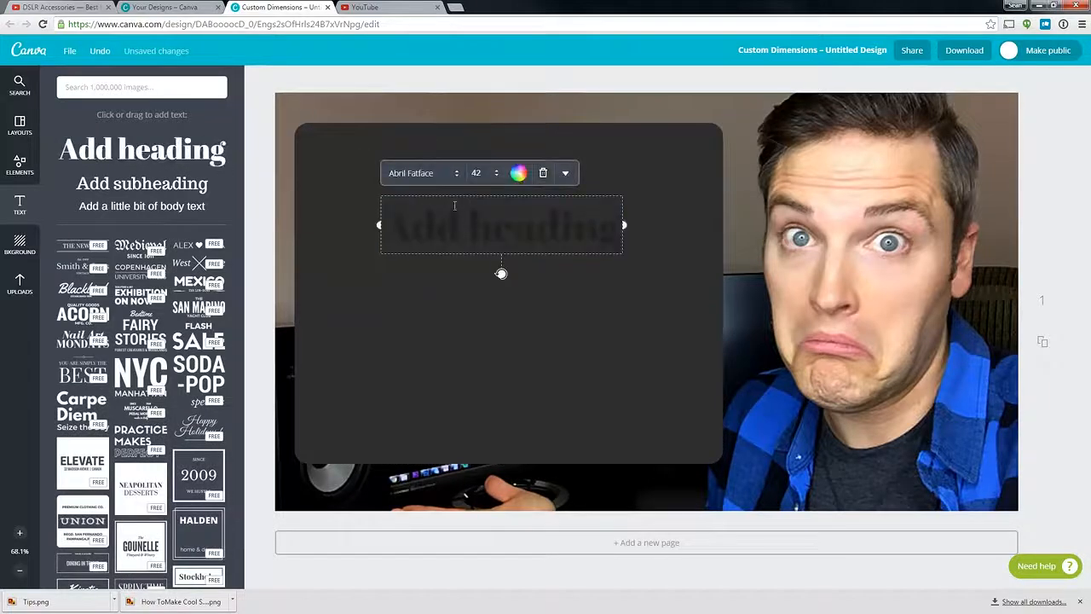
key(ctrl+a)
click(484, 453)
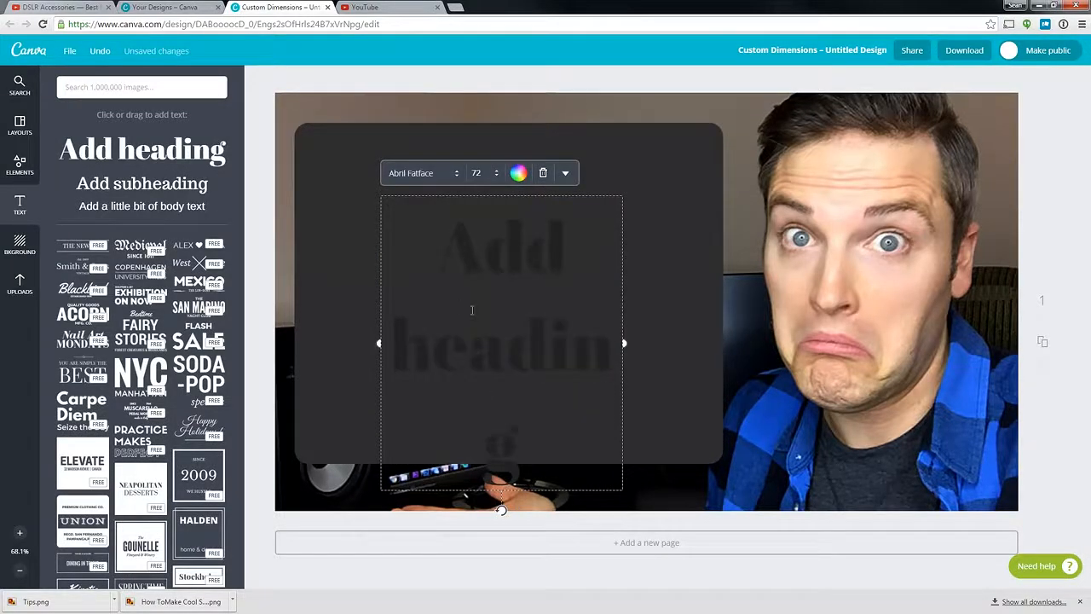
Set the heading's font to Anton and widen its text box on both sides to nearly the dark box's width
click(456, 177)
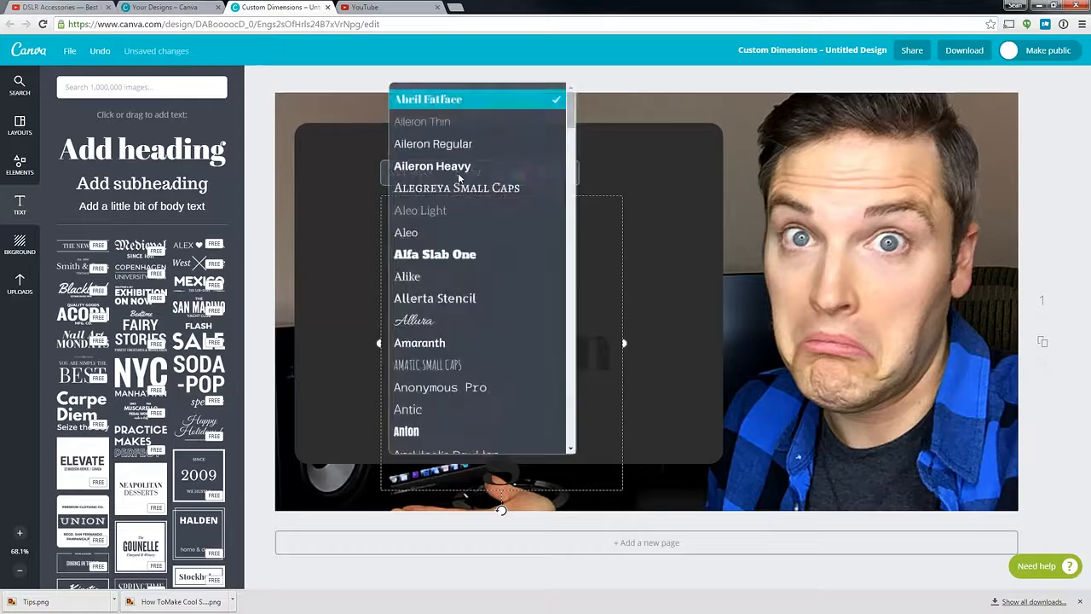
click(424, 436)
drag(620, 296, 693, 296)
drag(379, 295, 322, 292)
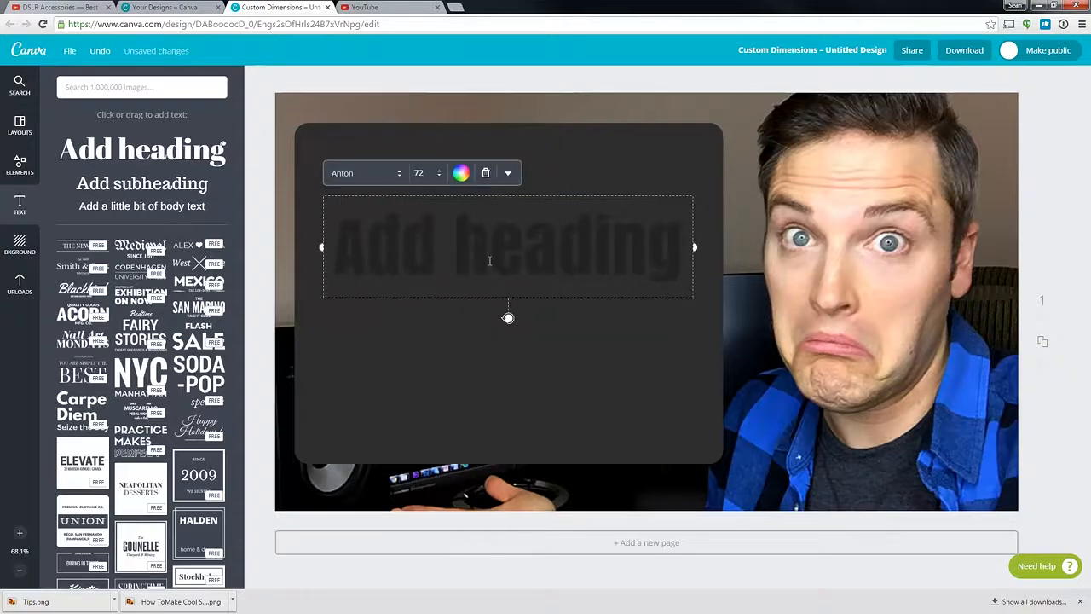
Replace the heading text with "Wierd Trick for YouTube!" split over three lines
double_click(490, 261)
text(Wierd)
key(Return)
text(Trick fo)
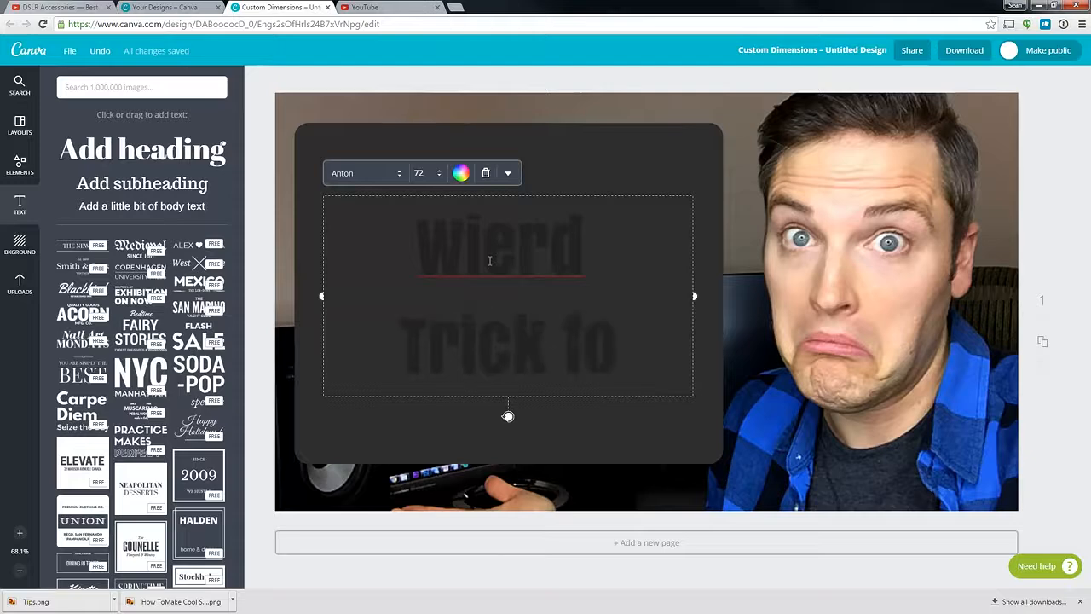
text(r youT)
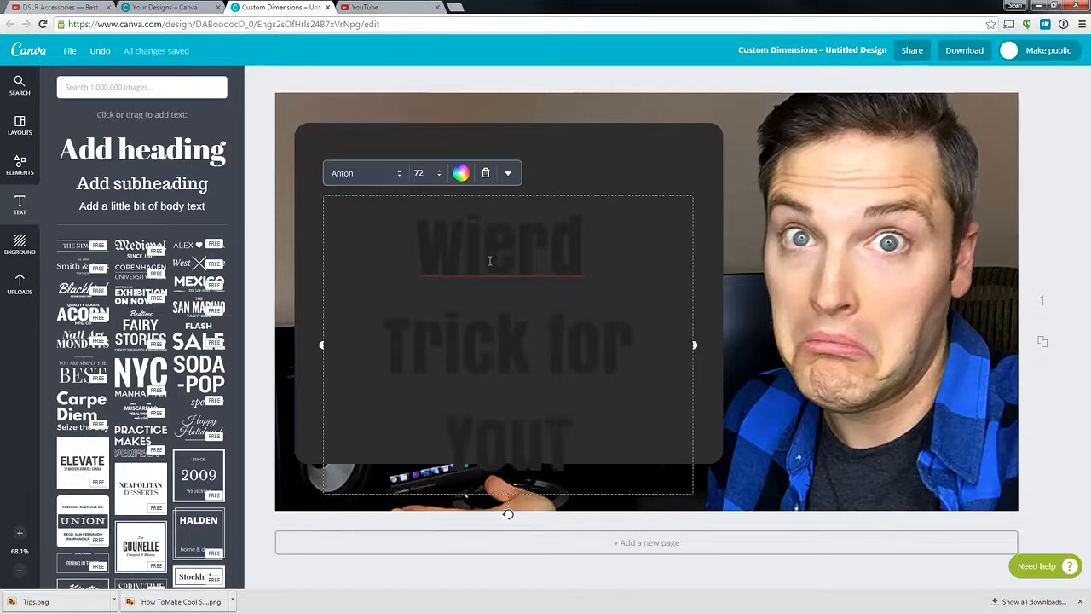
text(ube!)
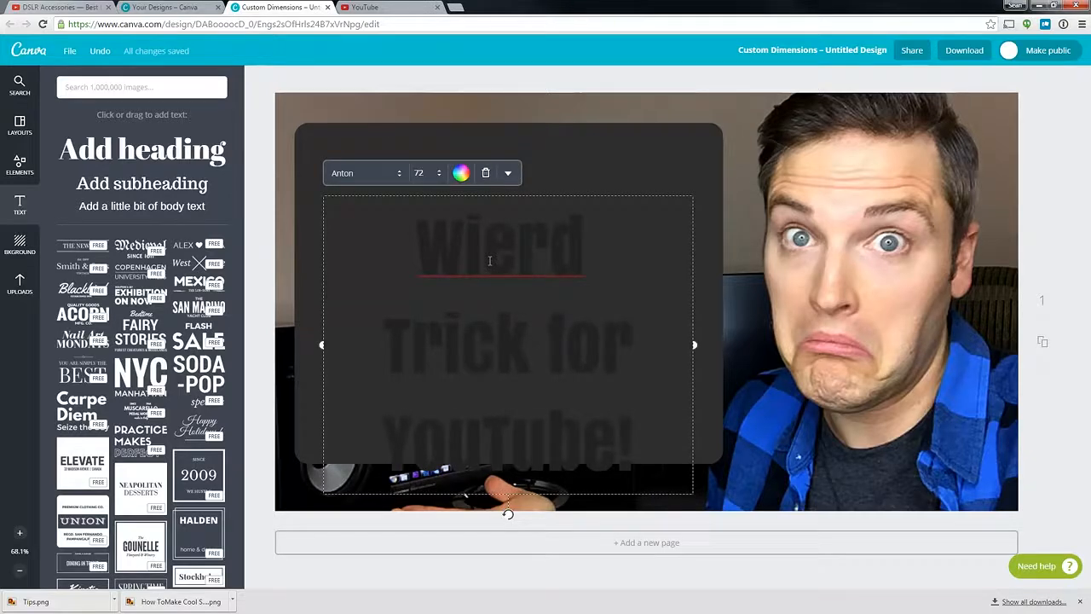
Colour the heading text white and move it up so it sits centred inside the dark box
key(ctrl+a)
click(461, 173)
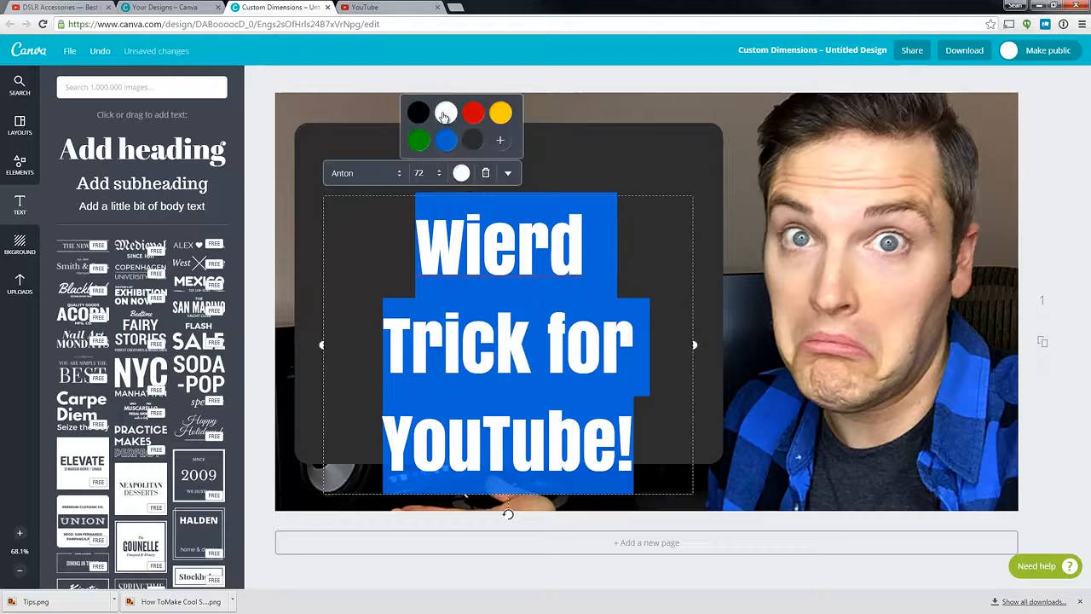
click(605, 139)
click(567, 245)
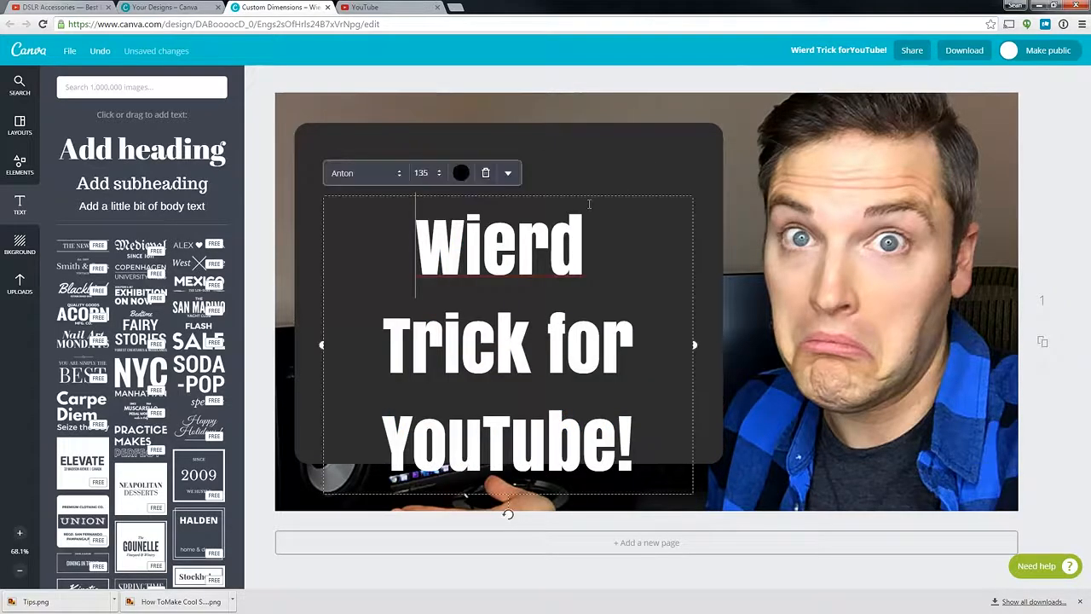
drag(375, 195, 380, 143)
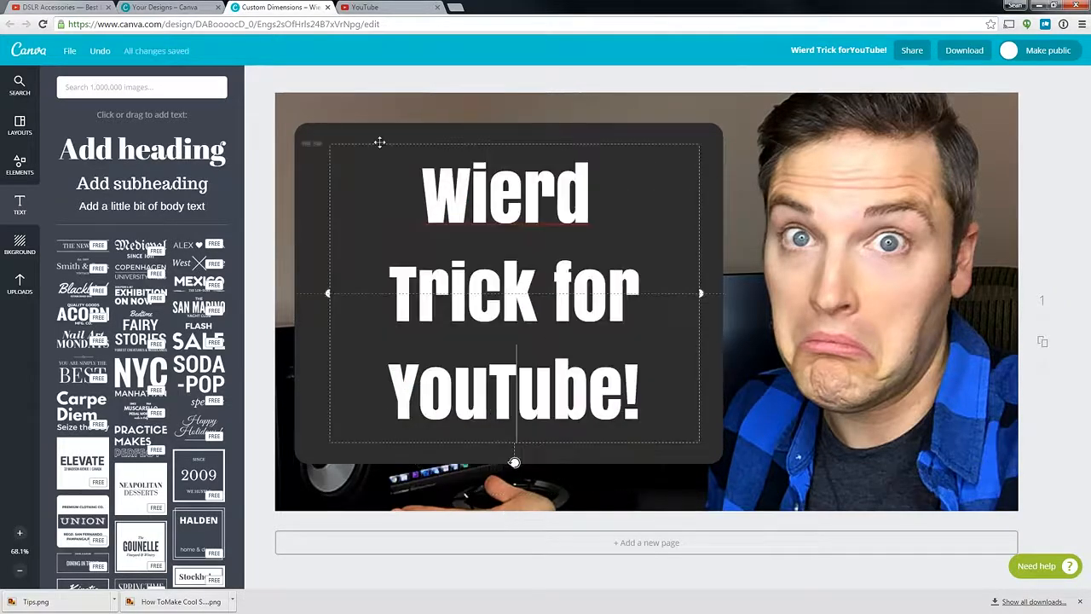
Correct the heading's misspelled first word to "Weird" and set the whole heading's text size to 80
click(494, 195)
right_click(495, 195)
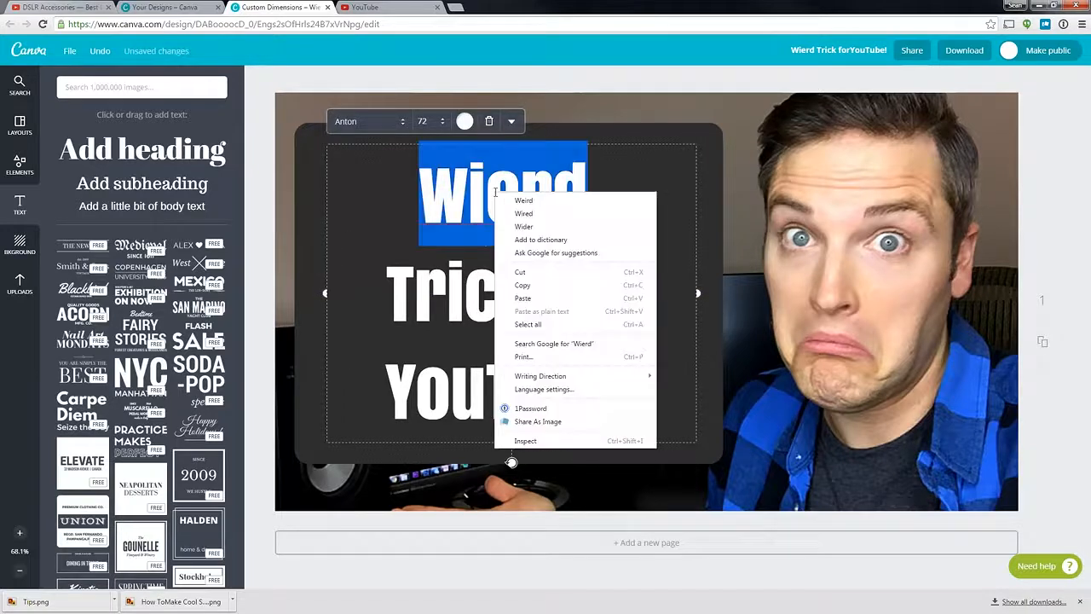
click(523, 201)
click(614, 257)
key(ctrl+a)
click(424, 121)
click(436, 406)
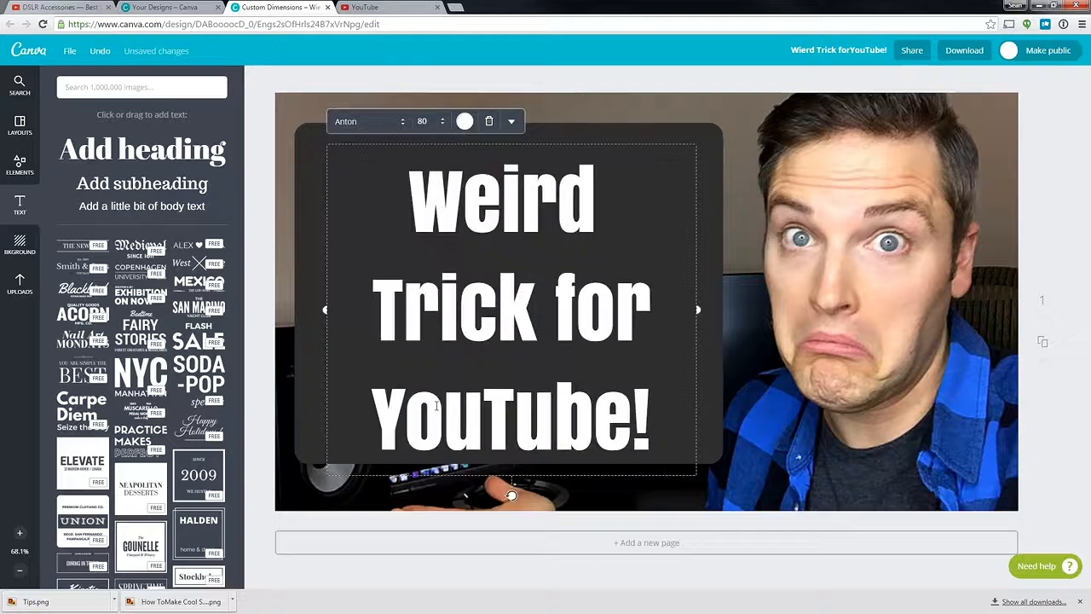
Move the enlarged heading up so that all three lines fit inside the dark rounded box
click(562, 145)
click(745, 247)
click(512, 198)
click(586, 143)
click(599, 121)
drag(573, 160, 571, 143)
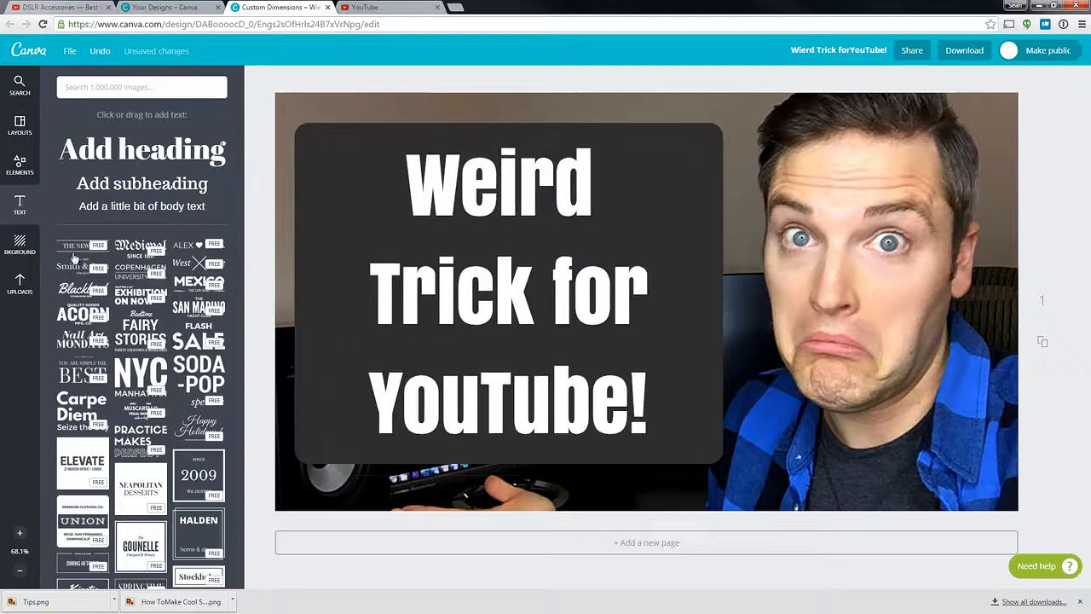
Search the image library for "youtube" and add the red square YouTube logo to the thumbnail
click(22, 166)
click(85, 89)
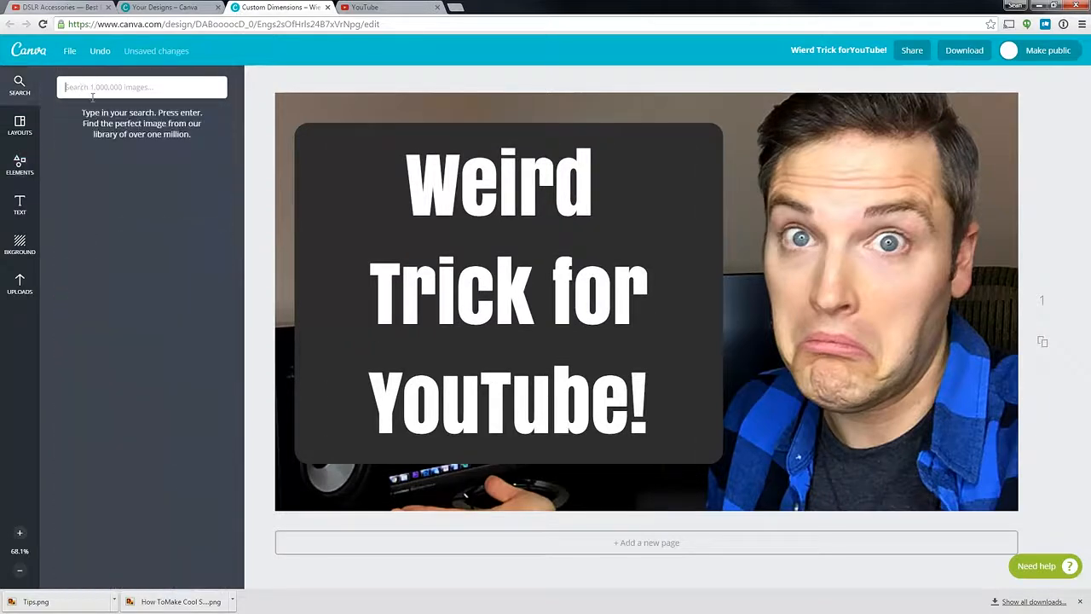
text(youtube)
key(Return)
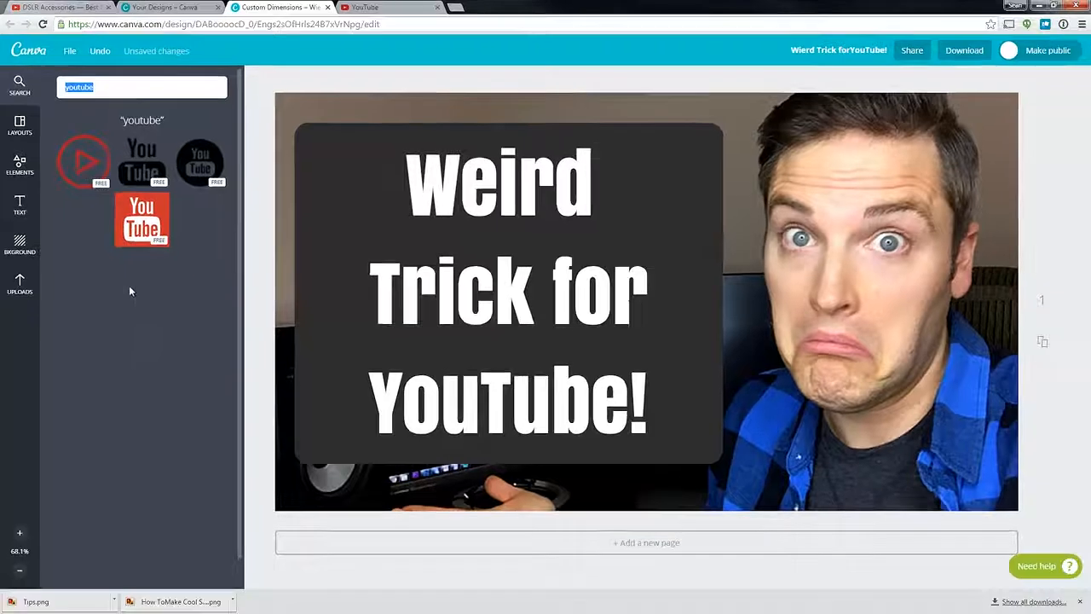
click(167, 267)
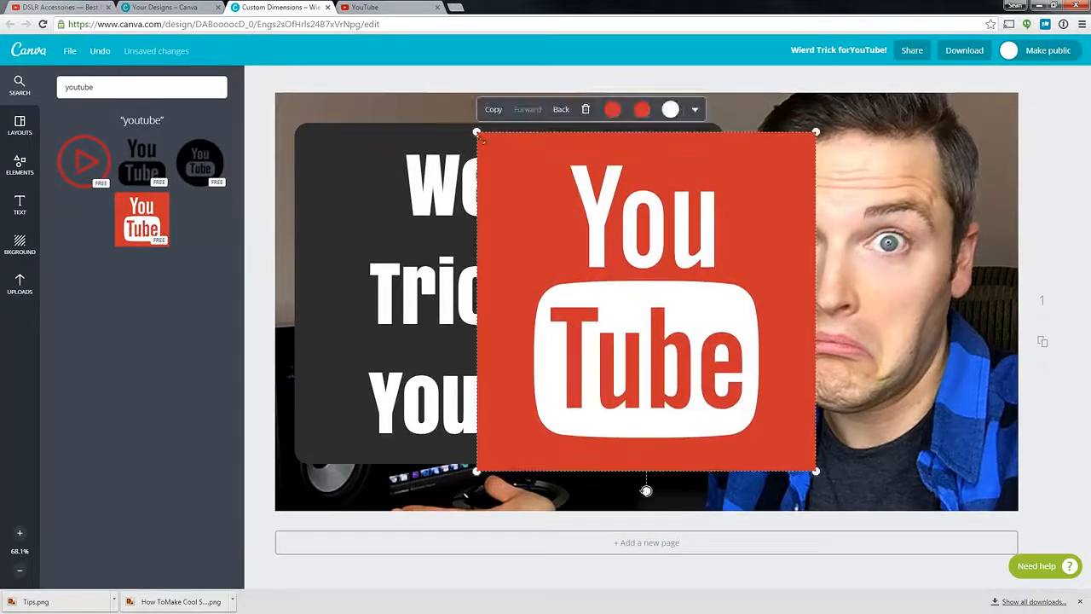
Shrink the YouTube logo over the heading's third line and tilt it slightly counterclockwise
drag(474, 131, 661, 317)
drag(756, 394, 515, 419)
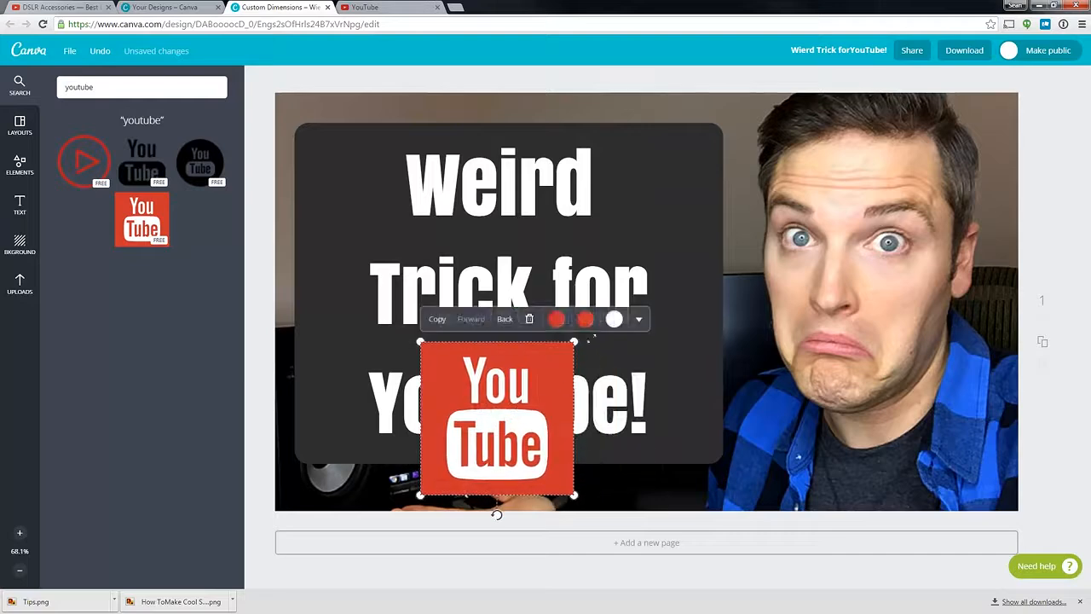
drag(587, 340, 593, 338)
click(553, 366)
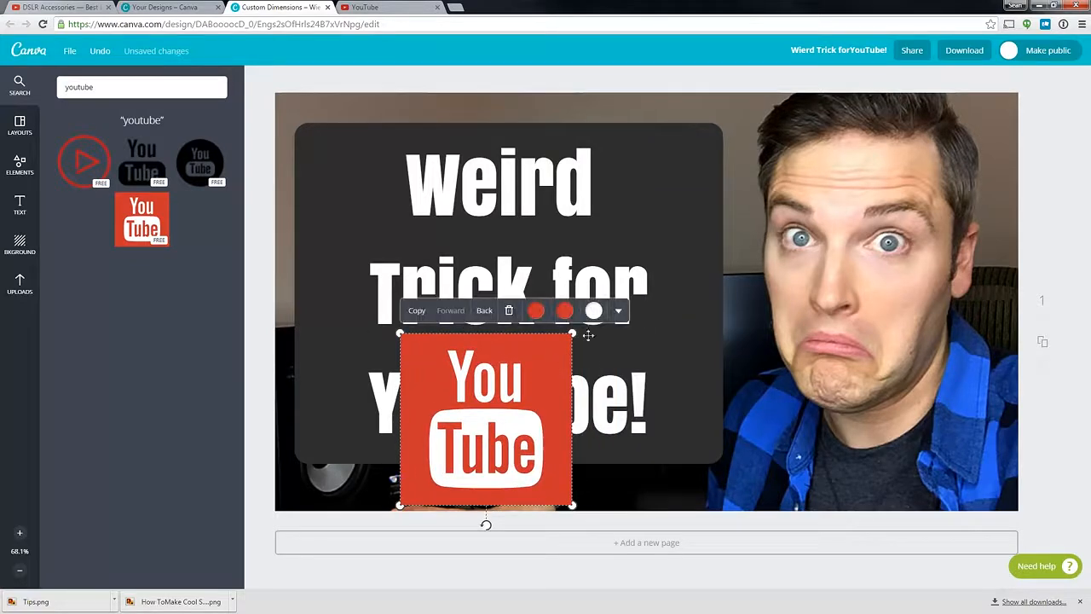
drag(485, 526, 494, 527)
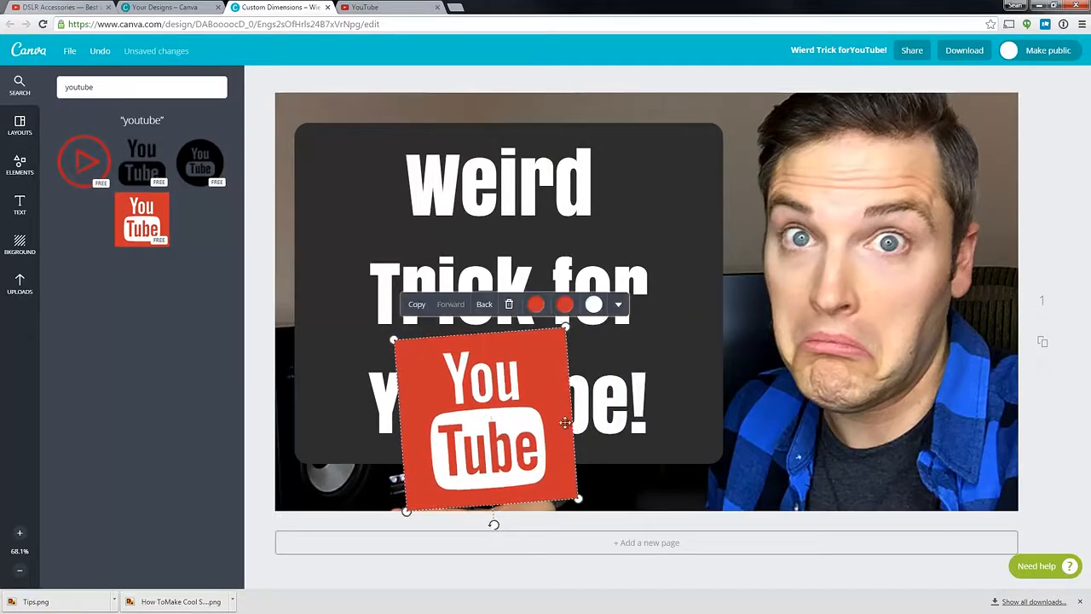
Delete the word "YouTube!" from the heading's third line
click(610, 418)
drag(370, 400, 667, 400)
key(BackSpace)
click(762, 301)
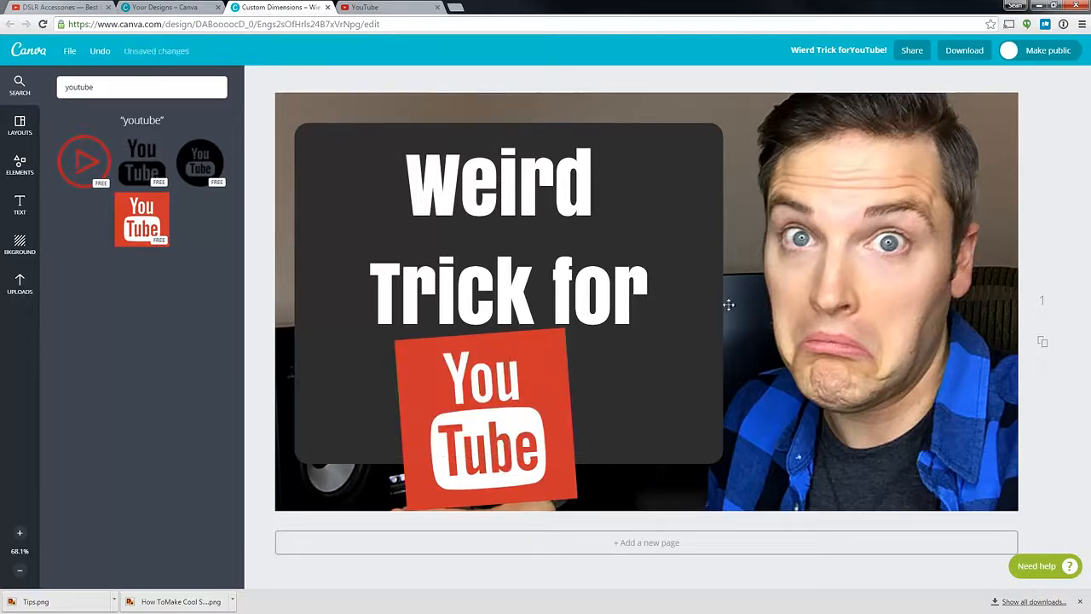
Add the uploaded photo of the two men and enlarge it to fill the whole thumbnail behind the other elements
click(20, 284)
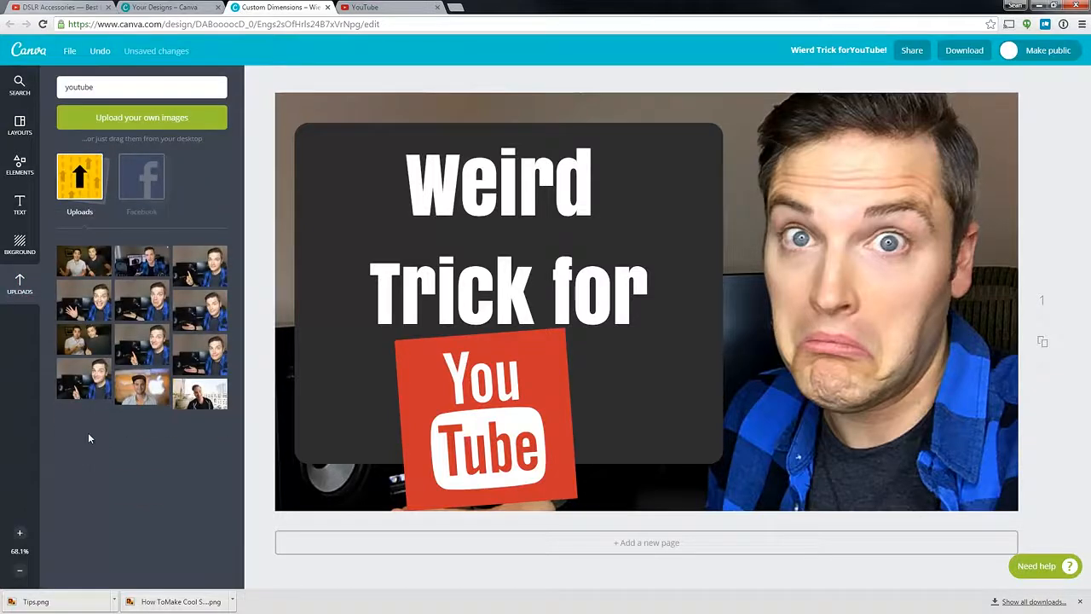
drag(85, 262, 606, 280)
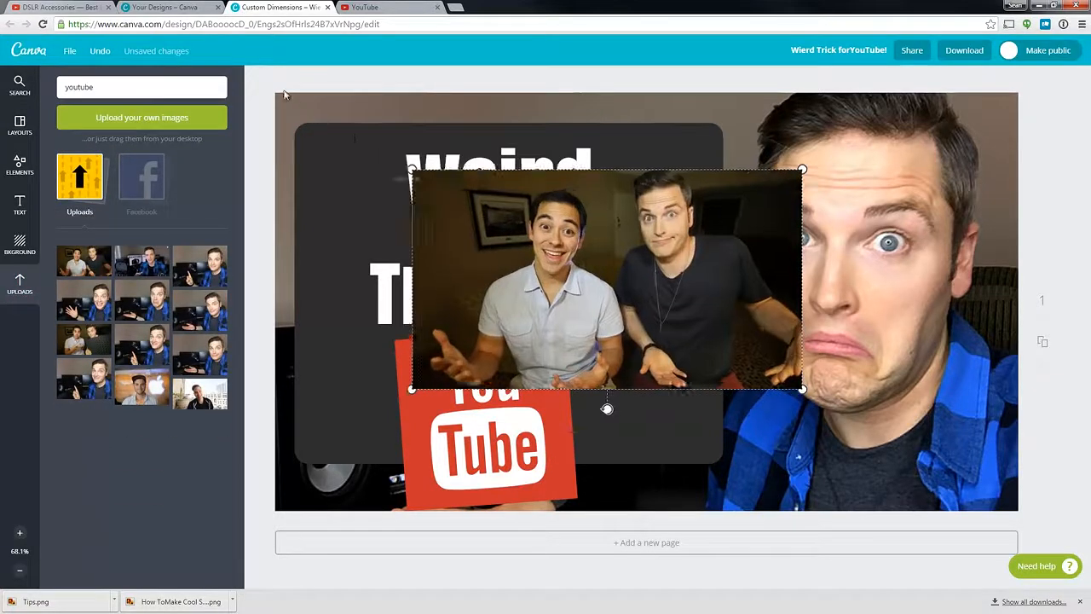
drag(409, 171, 263, 85)
drag(804, 391, 1033, 498)
drag(943, 459, 939, 460)
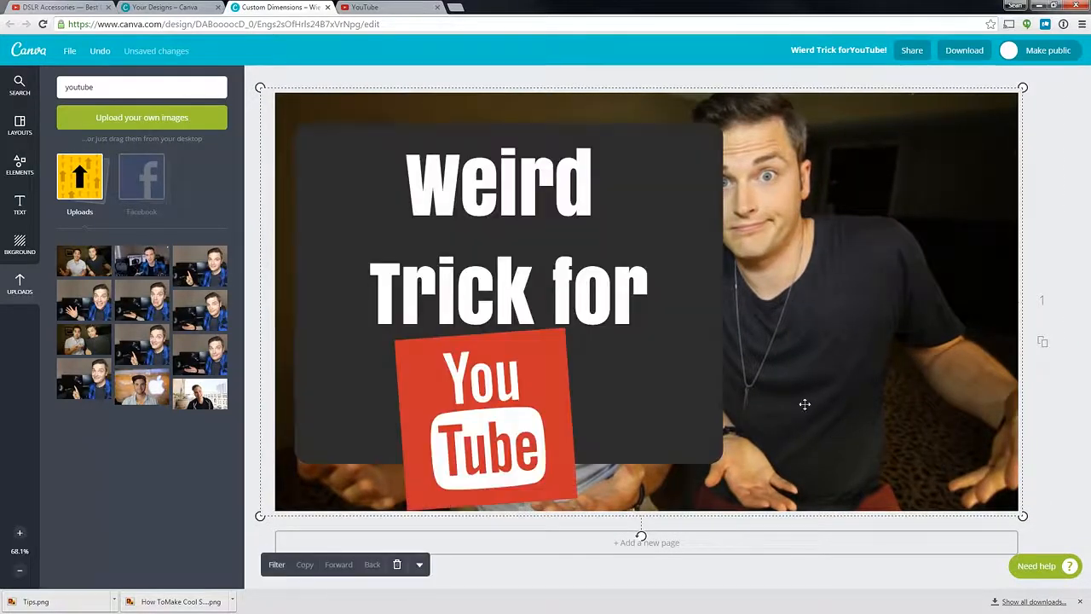
Widen the heading's text box to the right, well past the edge of the dark rounded box
click(516, 220)
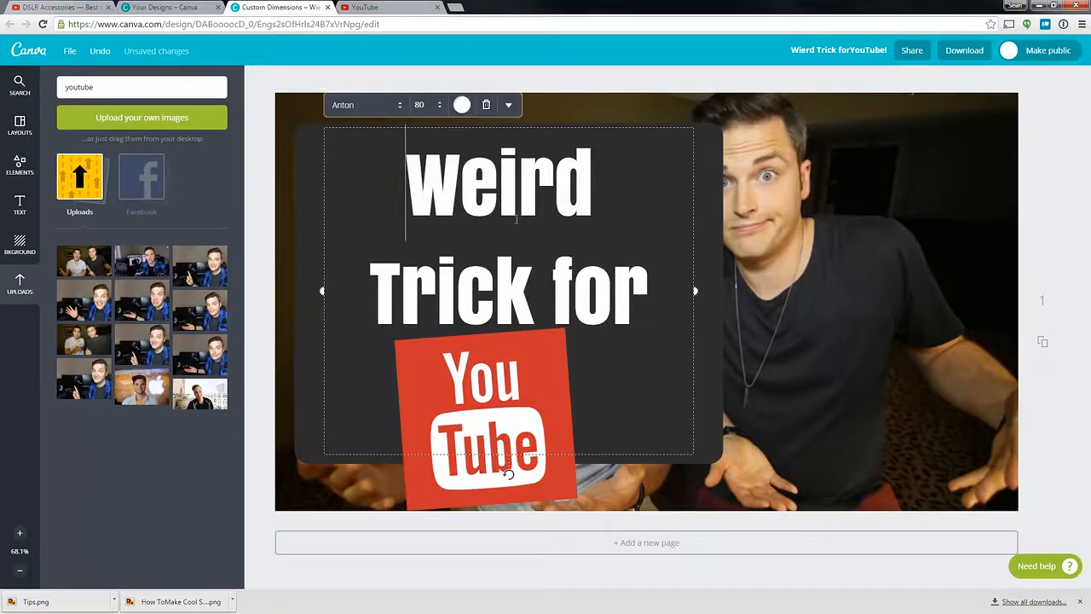
drag(694, 292, 941, 291)
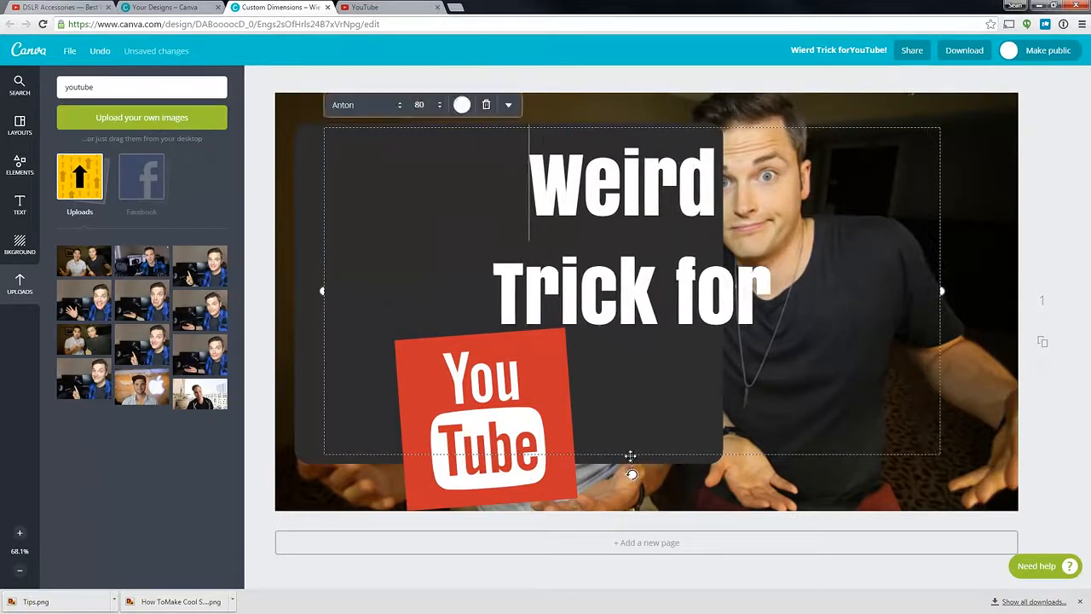
click(313, 293)
key(shift+Up)
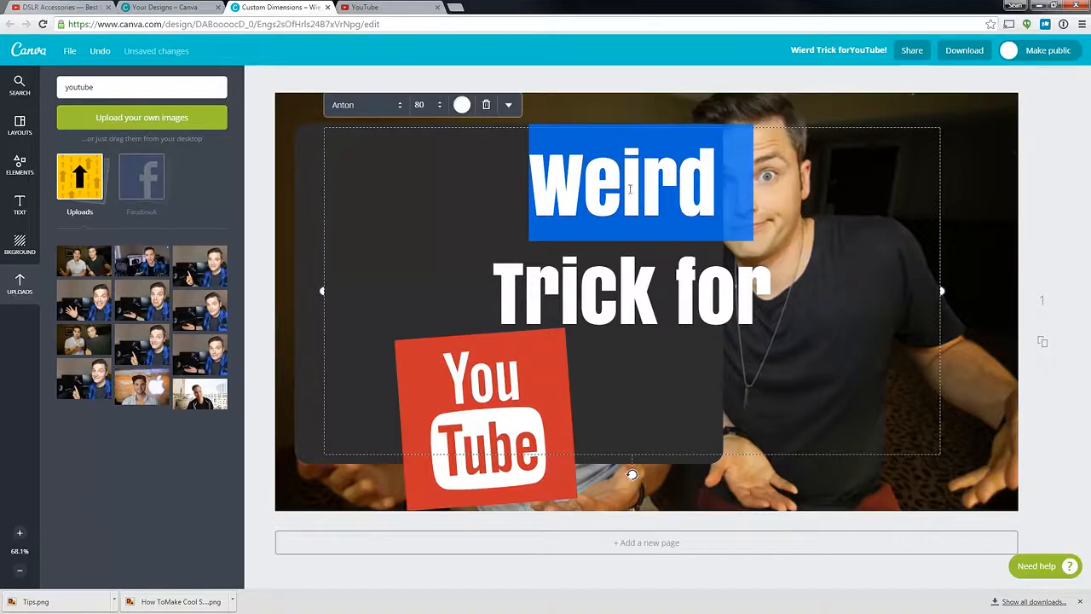
Delete the dark rounded box and move the YouTube logo to the upper-left corner of the thumbnail
click(321, 156)
click(303, 150)
key(Delete)
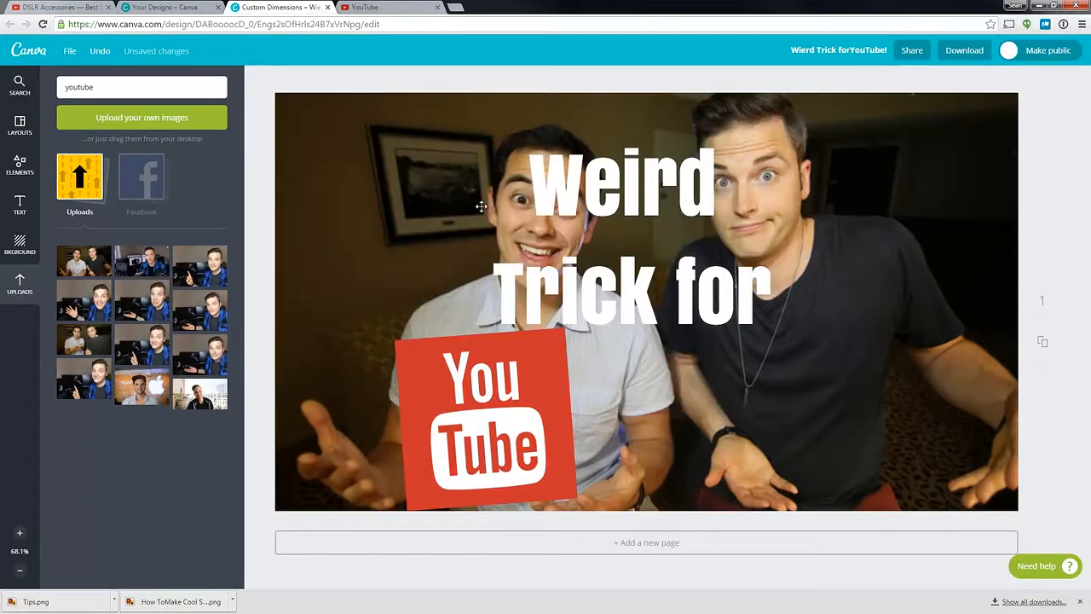
click(555, 271)
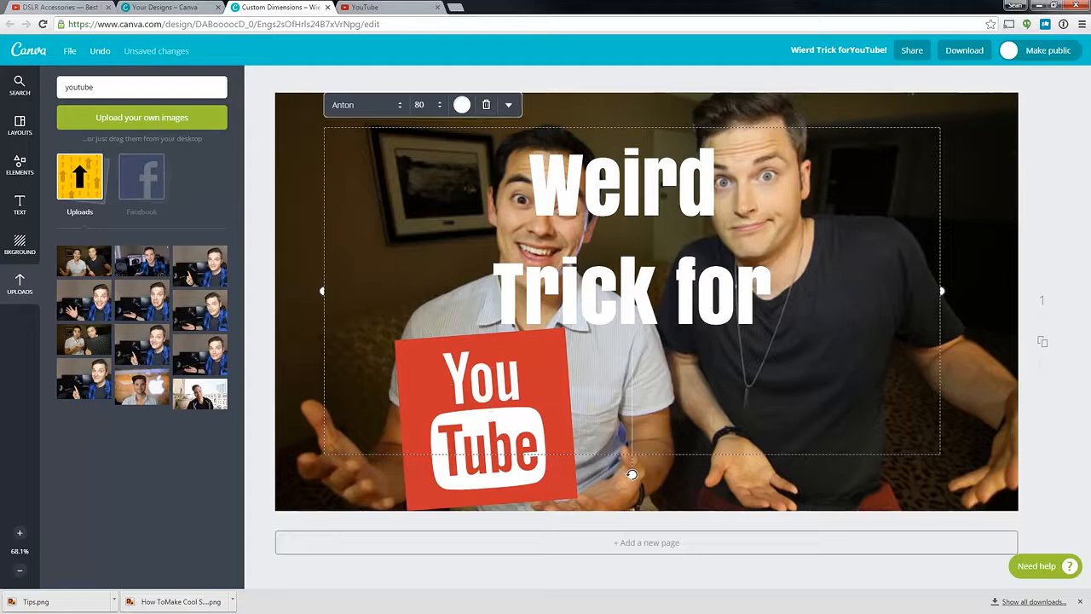
drag(433, 504, 365, 284)
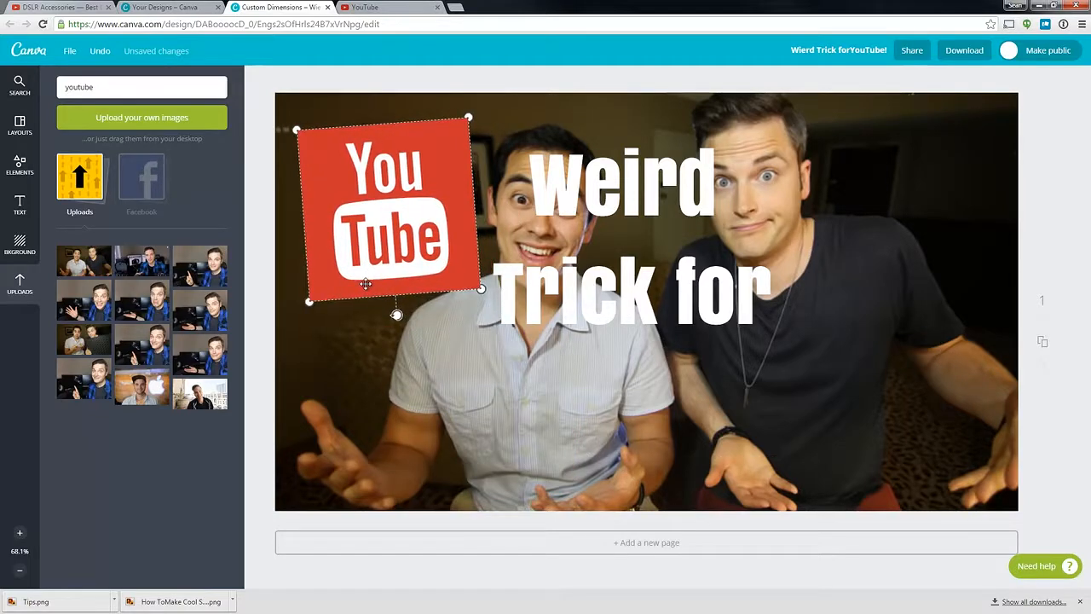
Join the heading into one line and replace "for" with an exclamation mark so it reads "Weird Trick!"
click(537, 190)
click(564, 126)
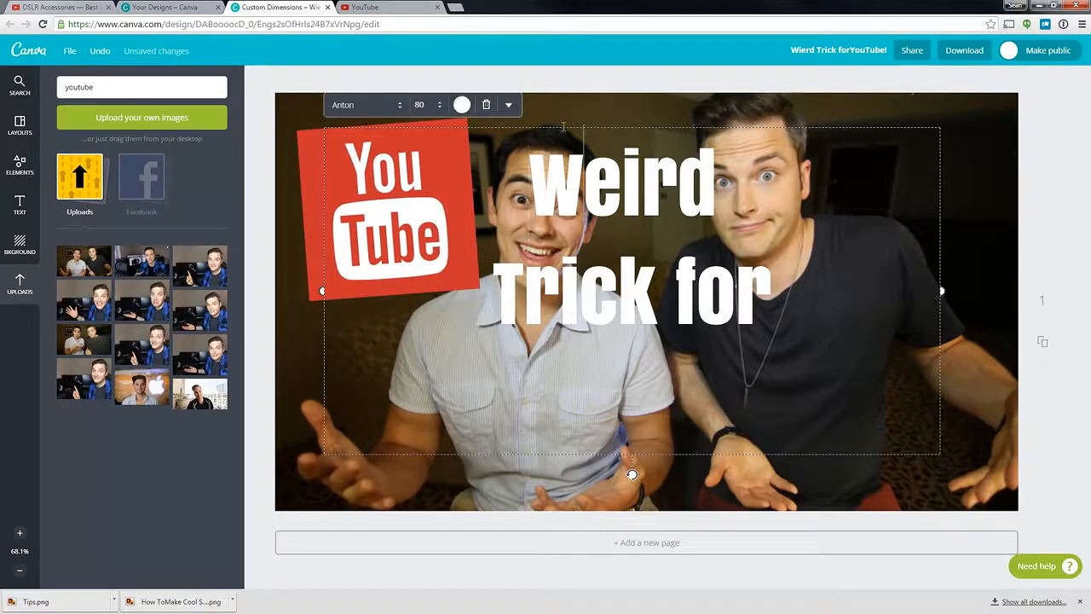
click(519, 175)
click(492, 289)
key(BackSpace)
click(887, 185)
double_click(888, 186)
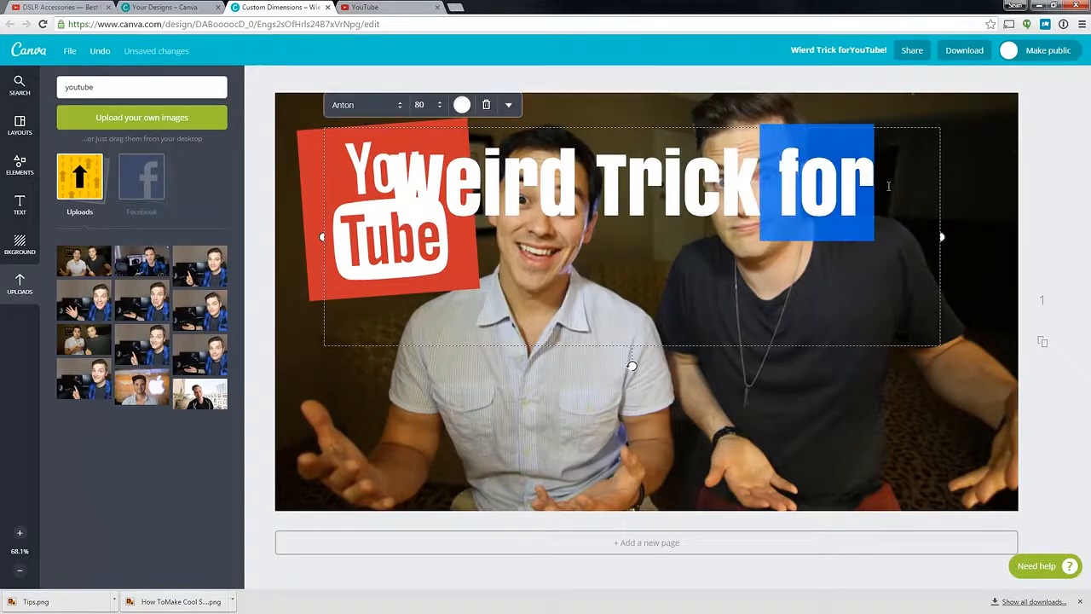
key(BackSpace)
text(!)
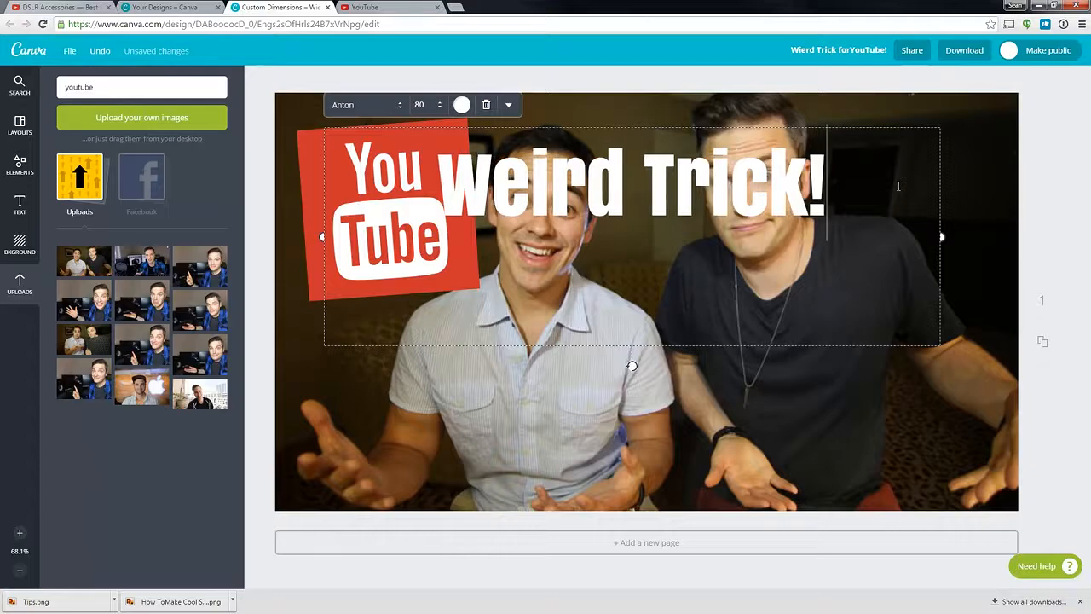
click(871, 317)
click(936, 82)
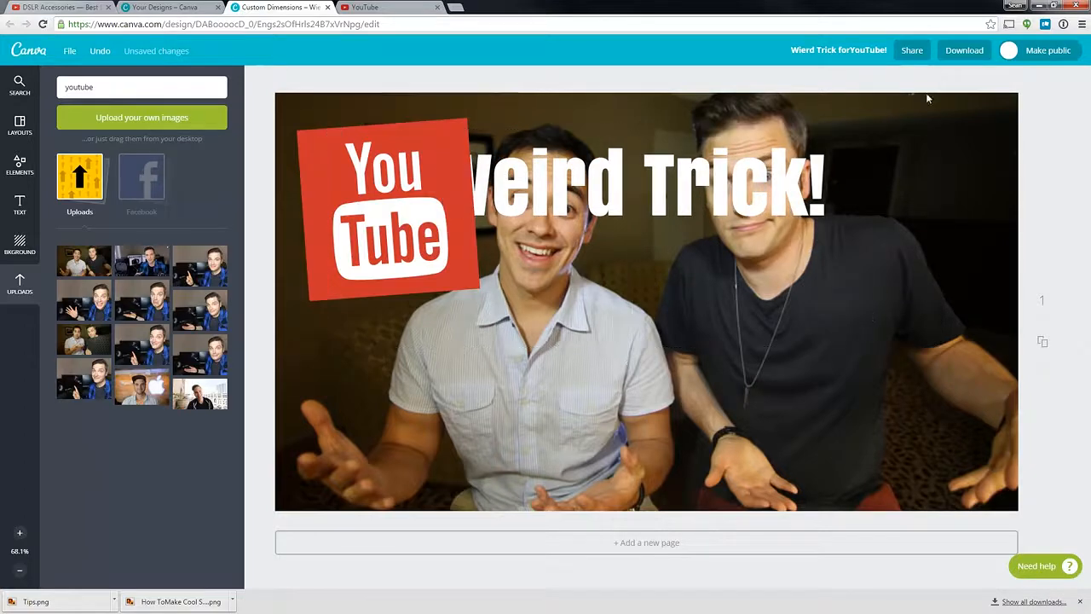
Move the heading to the lower part of the photo, tilt it slightly counterclockwise and set its text size to 120
click(754, 167)
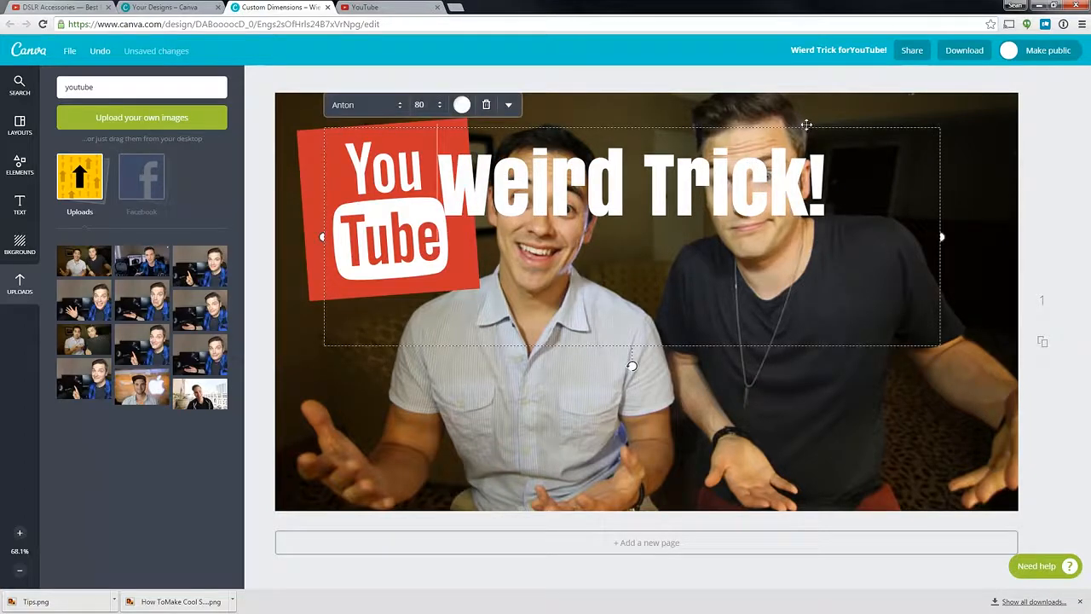
drag(801, 127, 811, 317)
drag(642, 566, 657, 556)
click(449, 262)
click(453, 542)
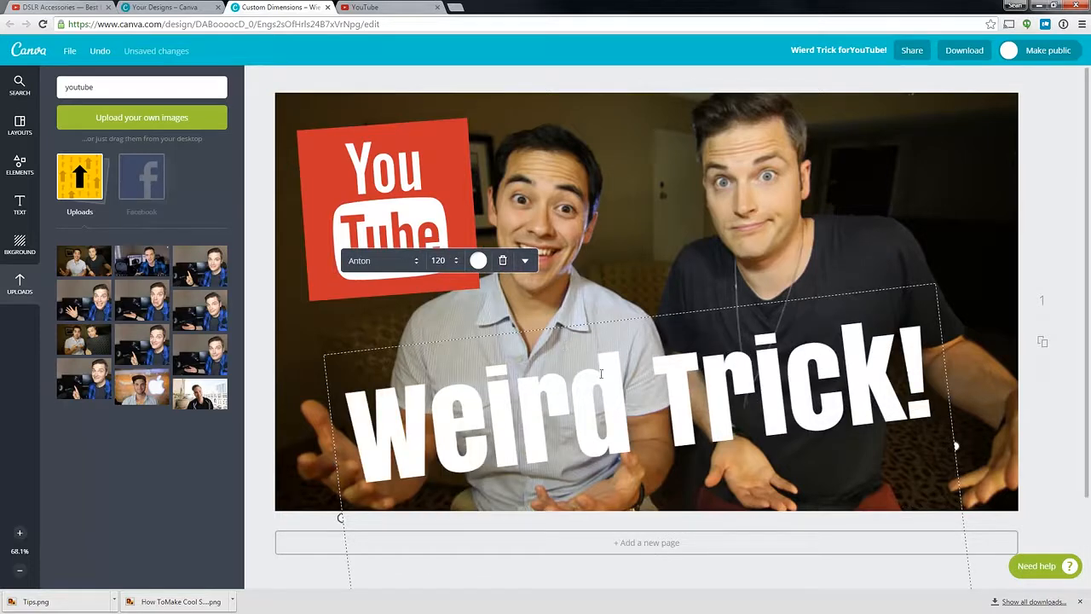
Add a white square, flatten it into a banner tilted like the heading, and colour the heading text dark grey
click(24, 241)
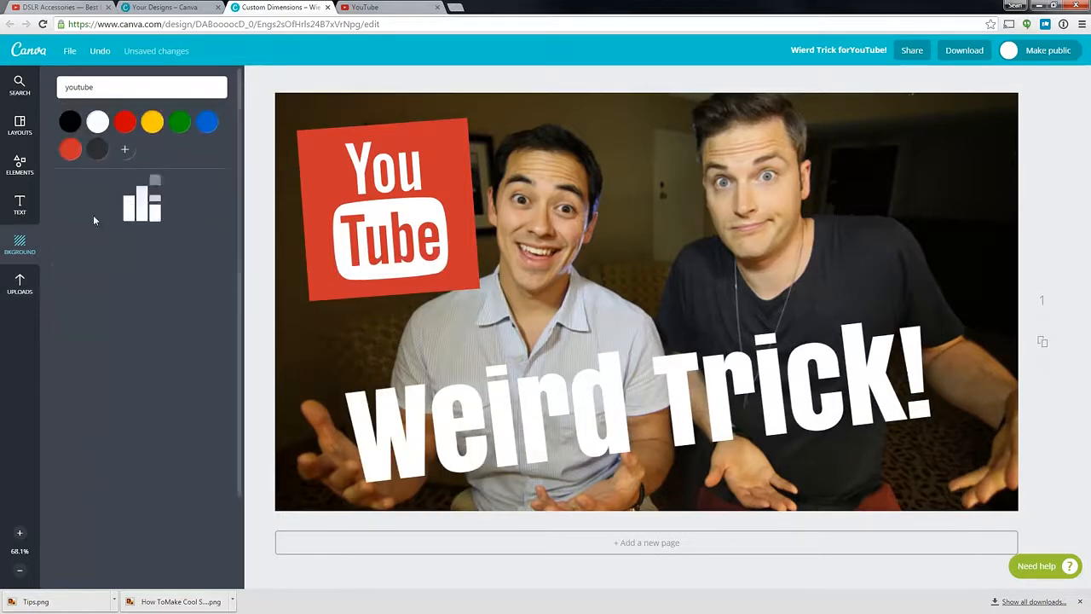
click(20, 164)
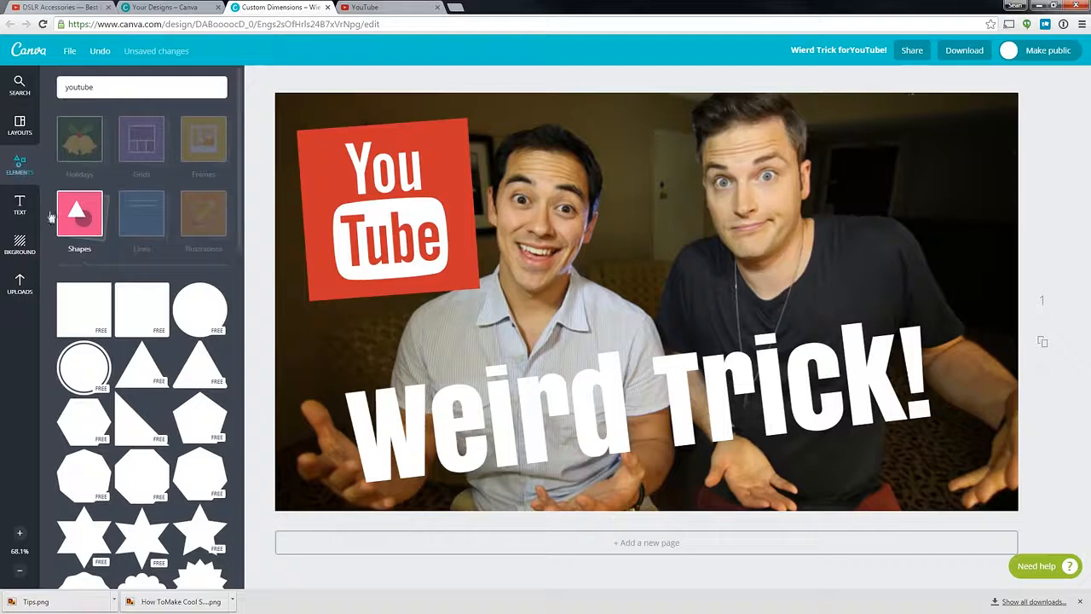
click(87, 313)
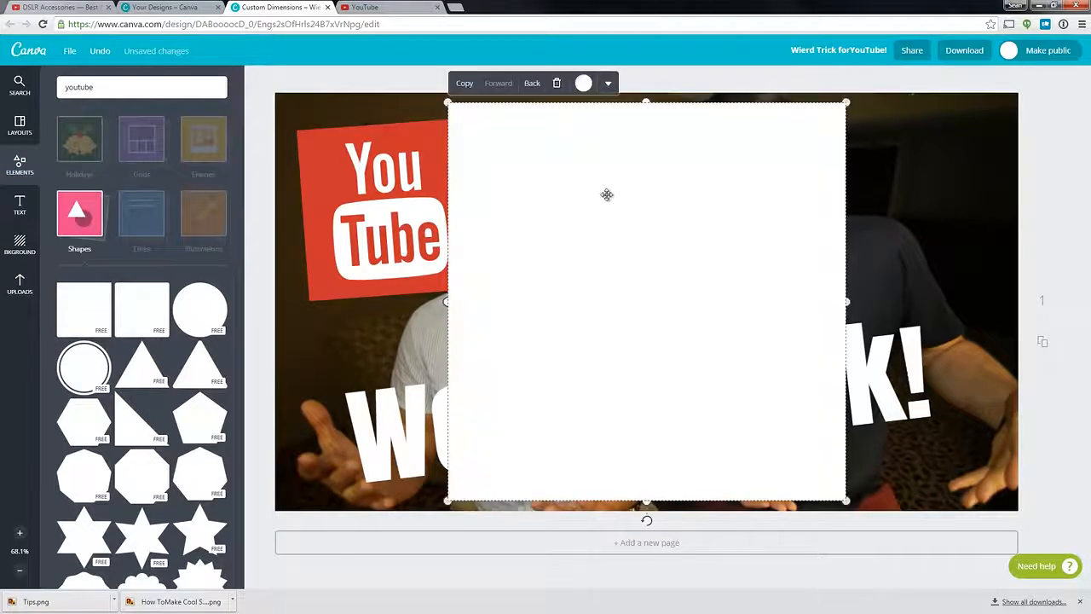
drag(654, 104, 949, 350)
drag(852, 404, 838, 379)
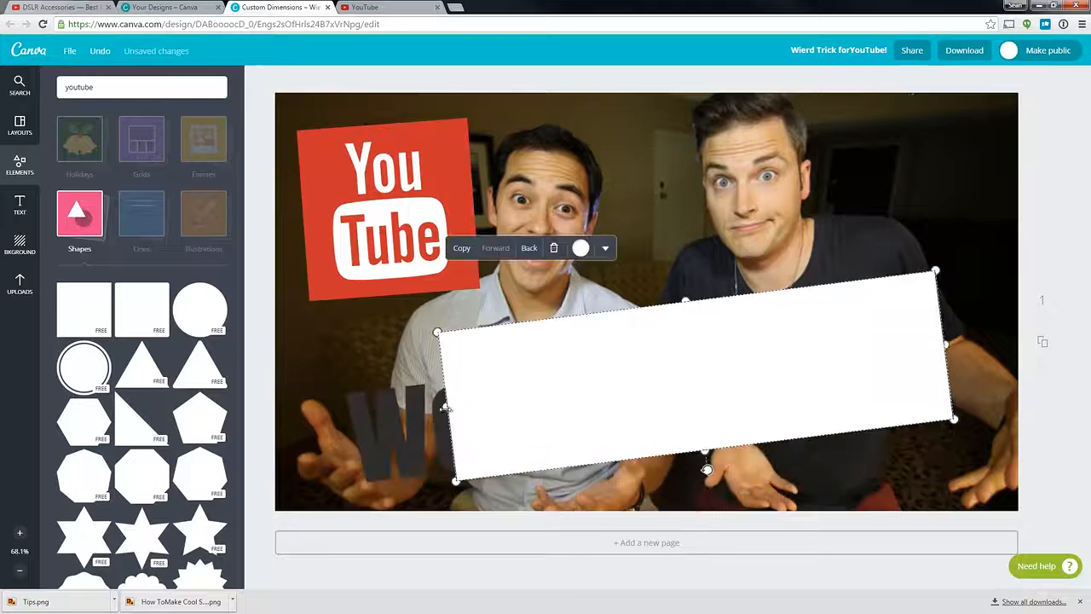
Extend the white banner to the heading's full width, send it behind the text and lower its upper edge closer to the letters
drag(447, 412, 383, 422)
right_click(546, 413)
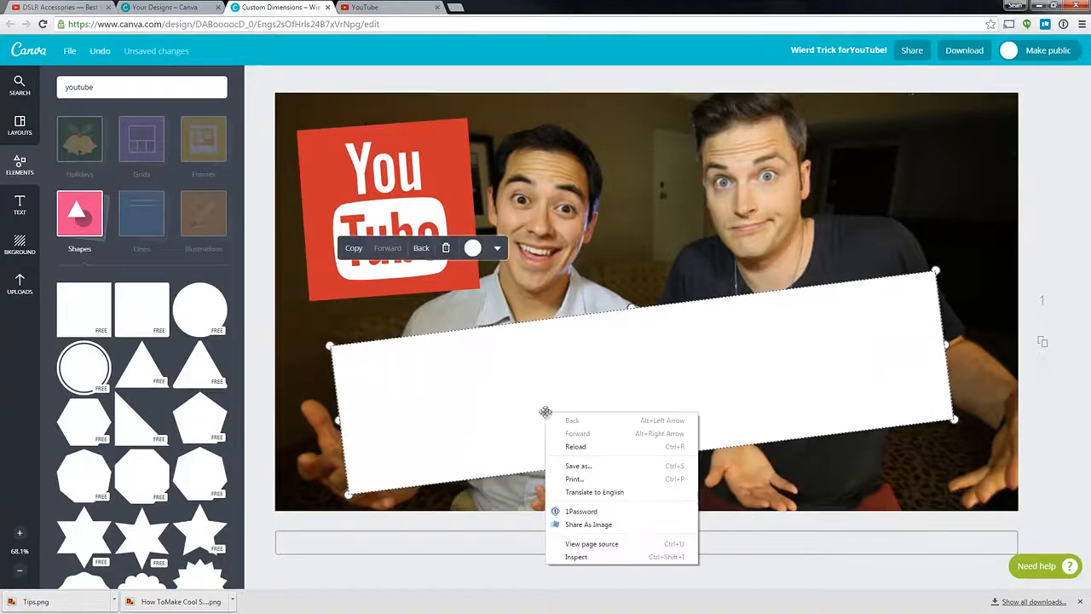
click(497, 373)
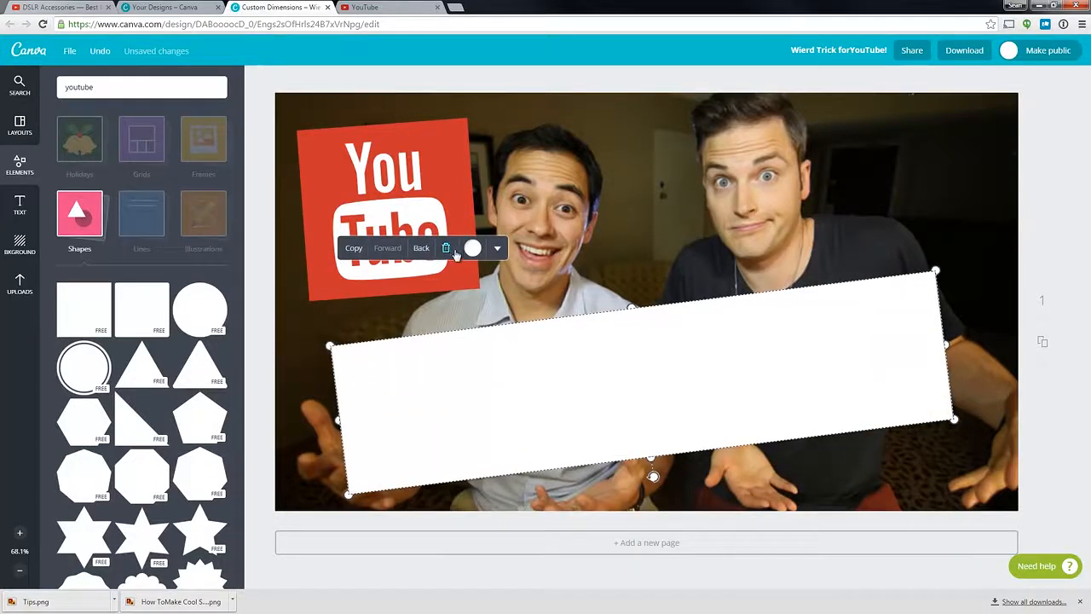
click(421, 251)
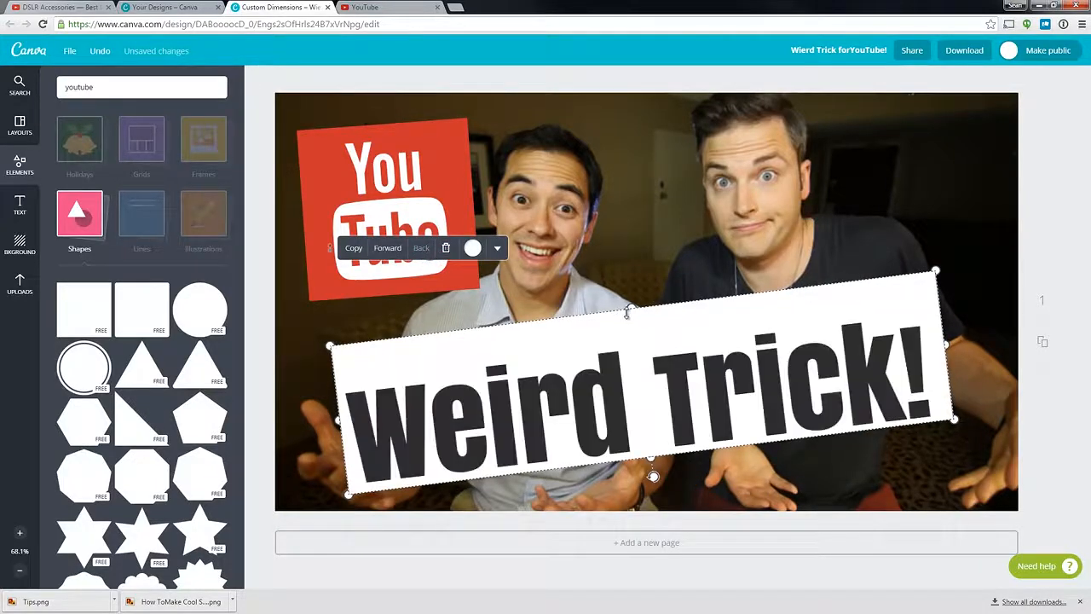
drag(627, 314, 632, 336)
Enlarge the YouTube logo, tilt it to match the banner and place it against the thumbnail's left edge just above the banner
drag(411, 176, 413, 226)
drag(473, 163, 503, 129)
drag(446, 177, 422, 179)
drag(407, 327, 415, 328)
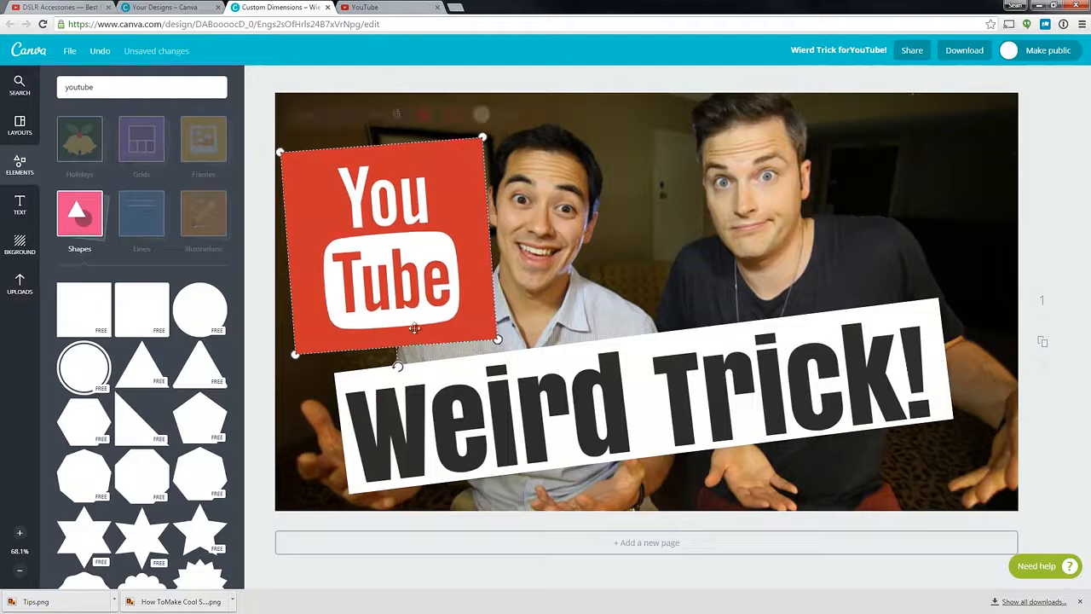
drag(399, 368, 406, 370)
drag(417, 277, 412, 284)
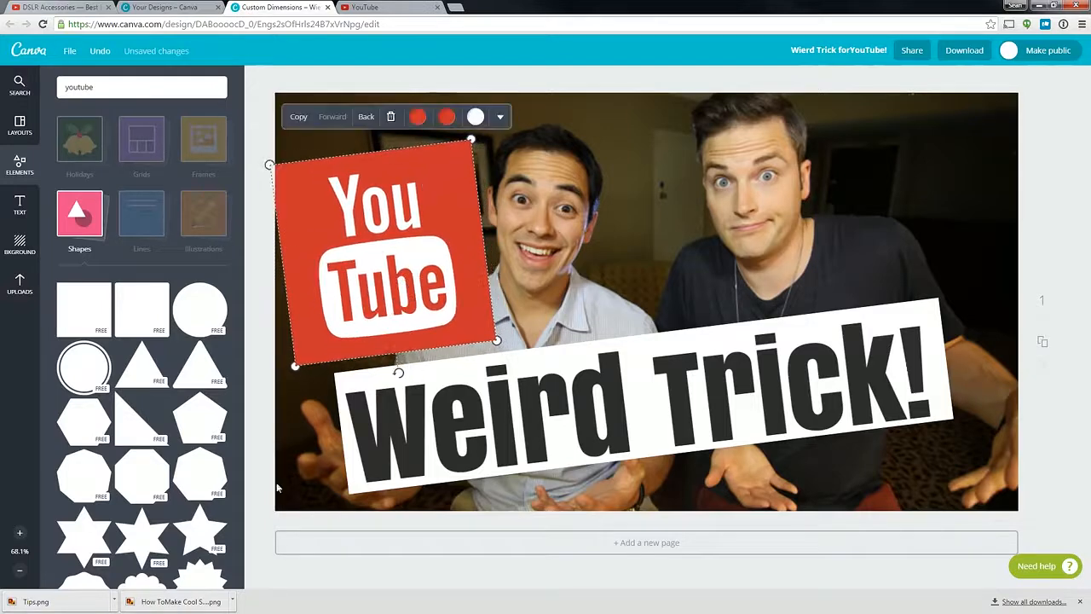
Soften the background photo with a blur filter value of -18 and raise its saturation slightly
click(738, 208)
click(747, 136)
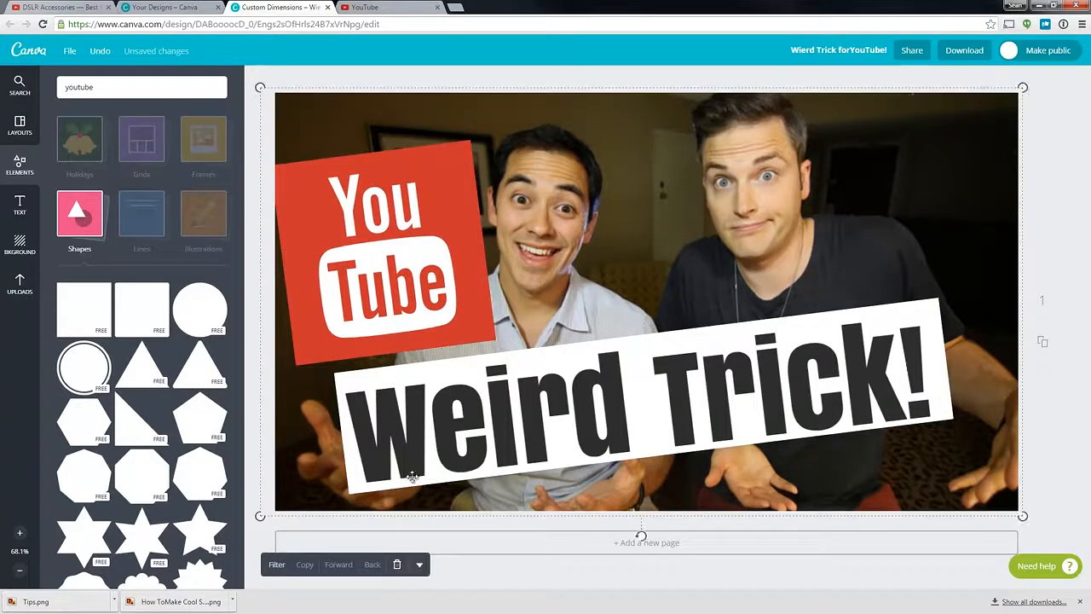
click(277, 565)
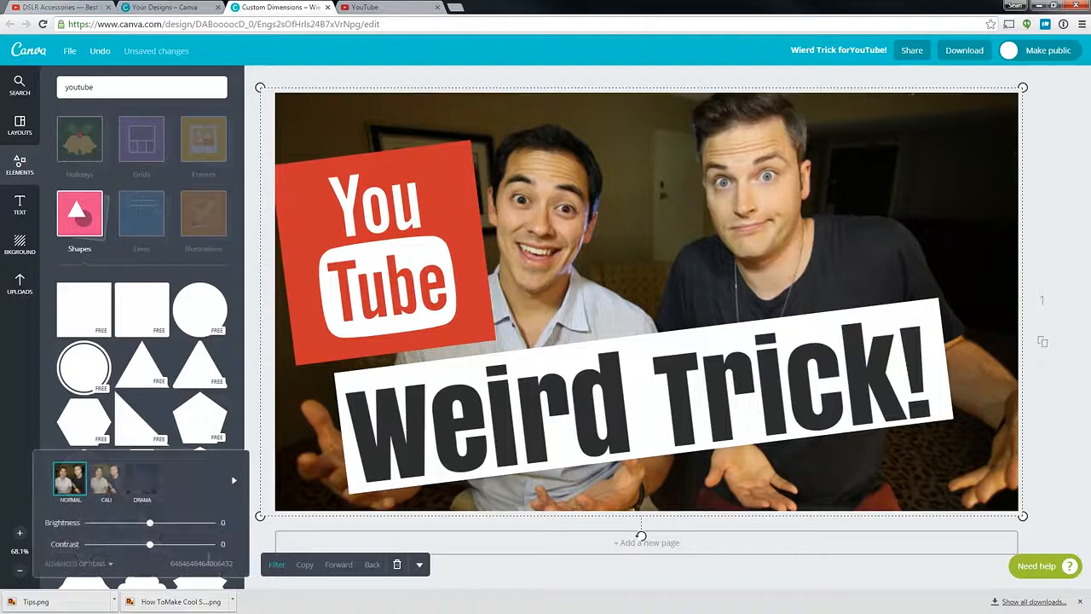
click(75, 571)
drag(150, 503, 140, 505)
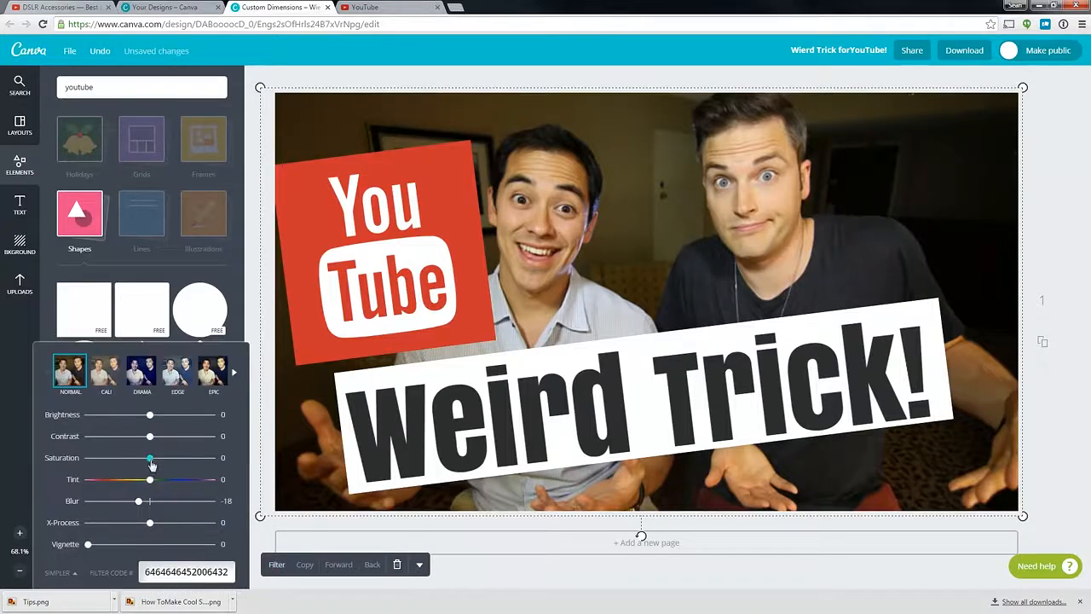
drag(152, 461, 157, 458)
Enlarge the background photo beyond the canvas edges and tilt it slightly clockwise
drag(1025, 87, 1081, 89)
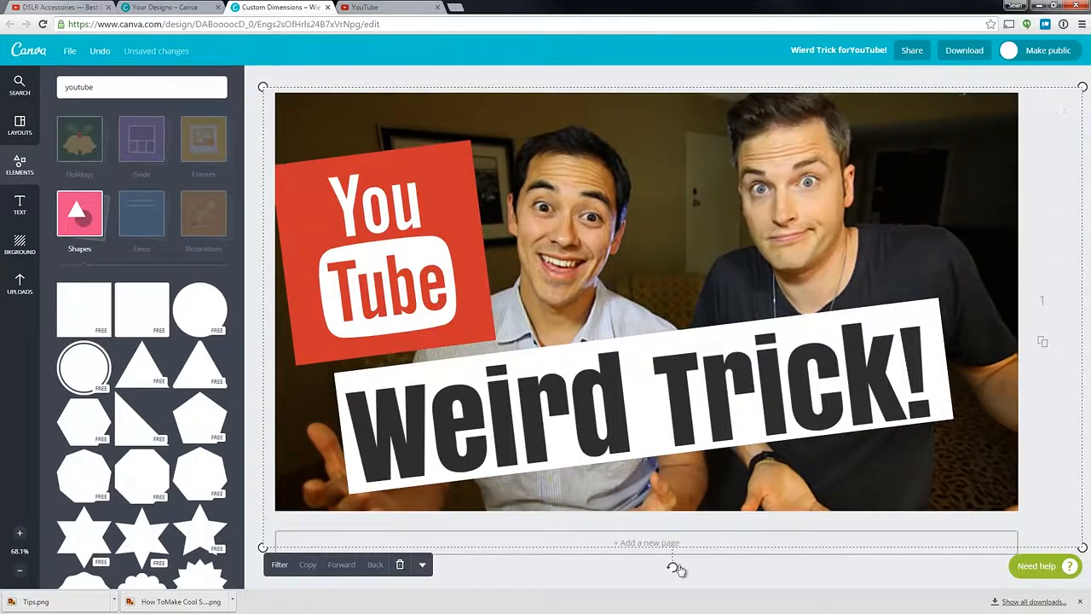
drag(673, 569, 665, 567)
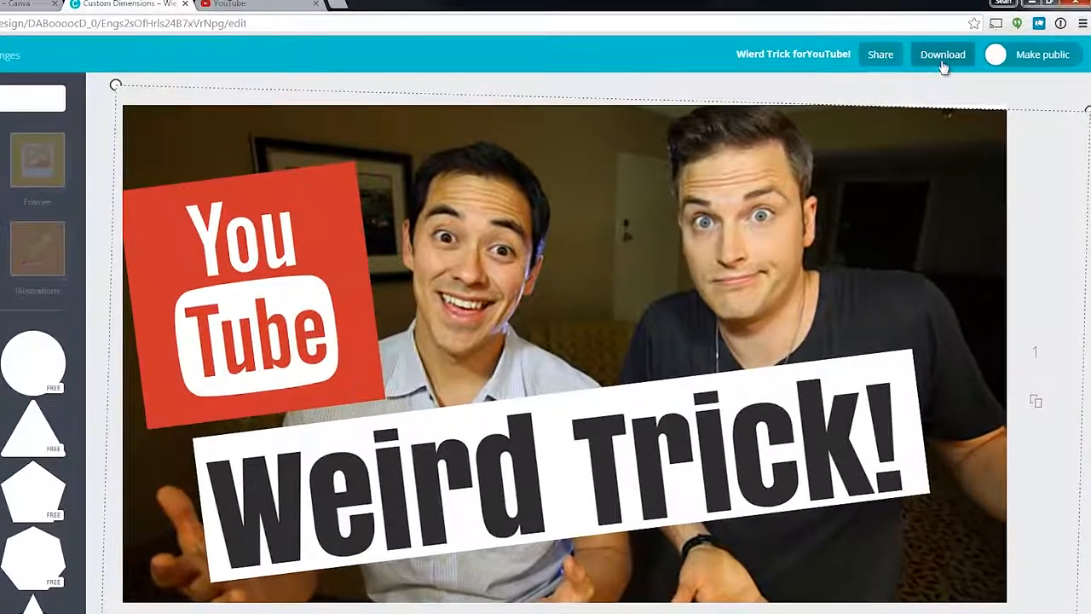
Download the design as a PNG image and save it as Wierd Trick forYouTube.png in the Custom Thumbnails folder
click(964, 57)
click(941, 167)
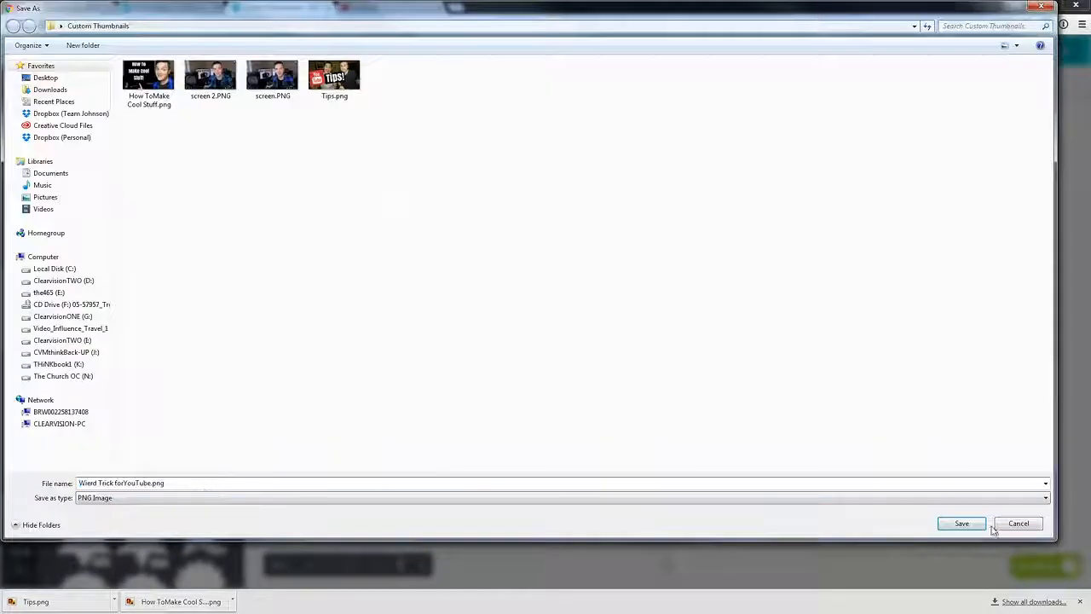
key(Return)
Switch to the YouTube video's edit page and examine the account's Creator Studio entry and the video's thumbnail choices
click(376, 6)
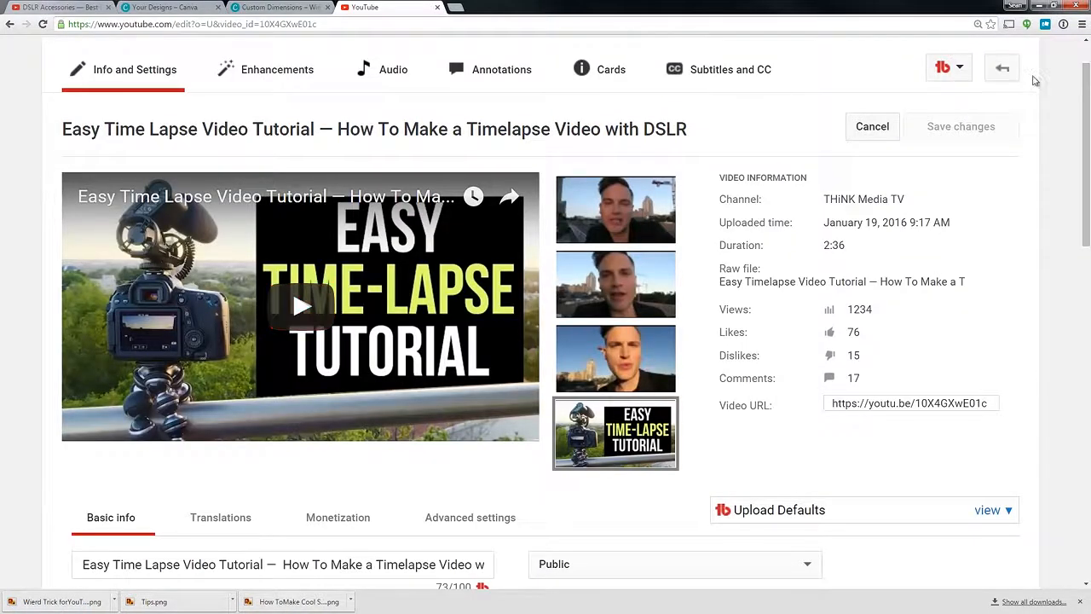
scroll(1022, 128, up, 1)
click(1037, 61)
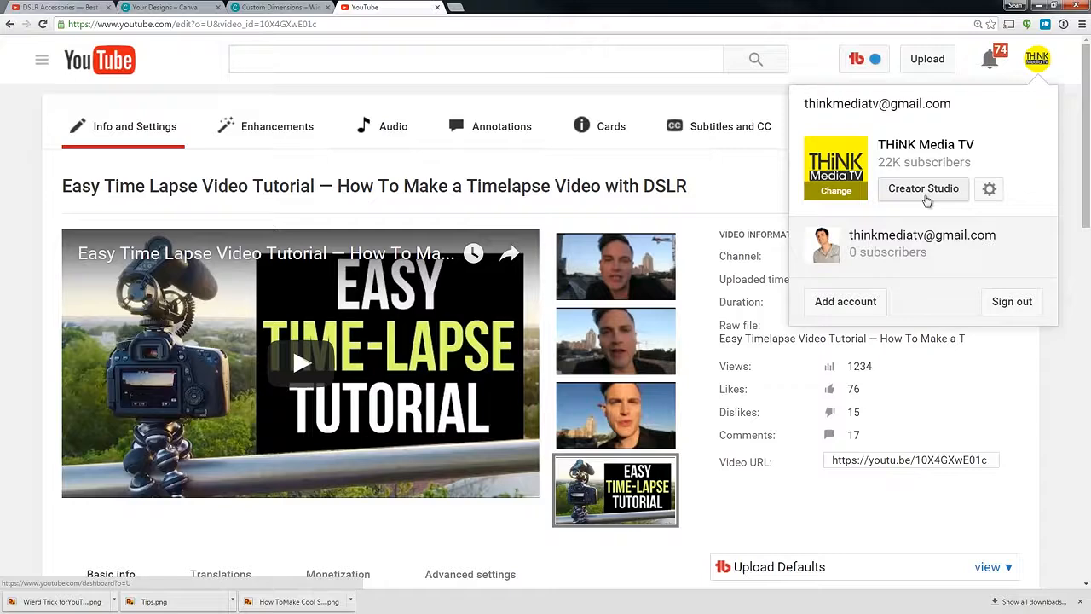
click(21, 189)
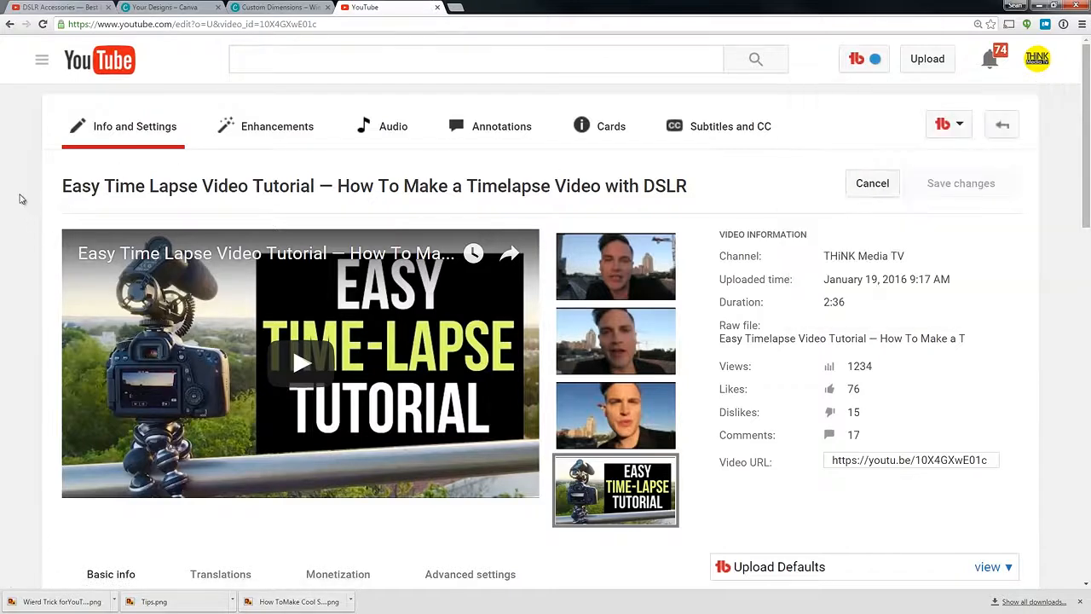
scroll(36, 214, down, 2)
scroll(137, 341, up, 1)
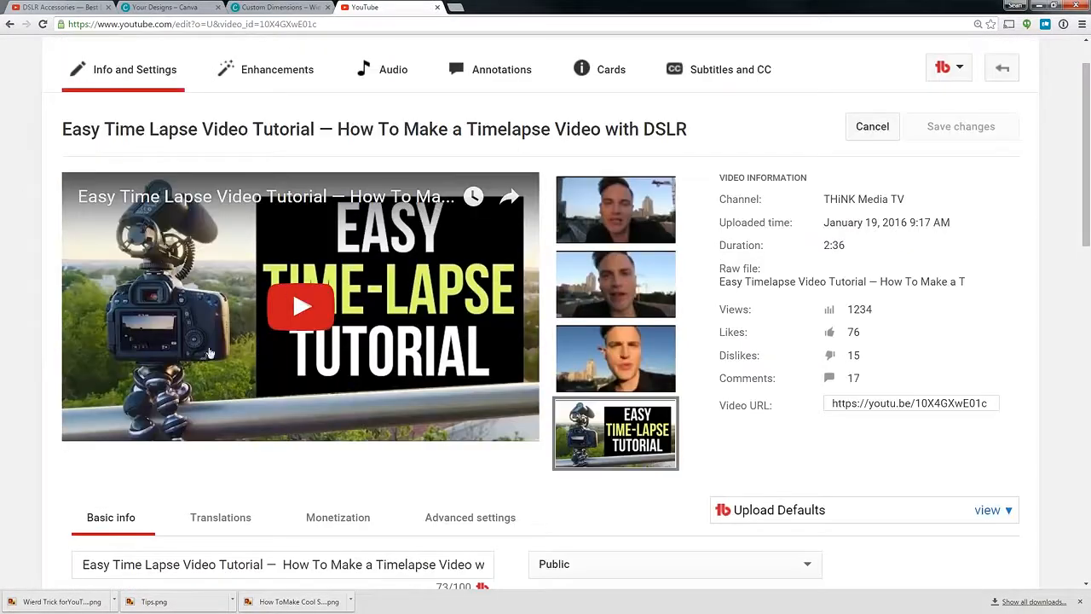
mouse_move(618, 266)
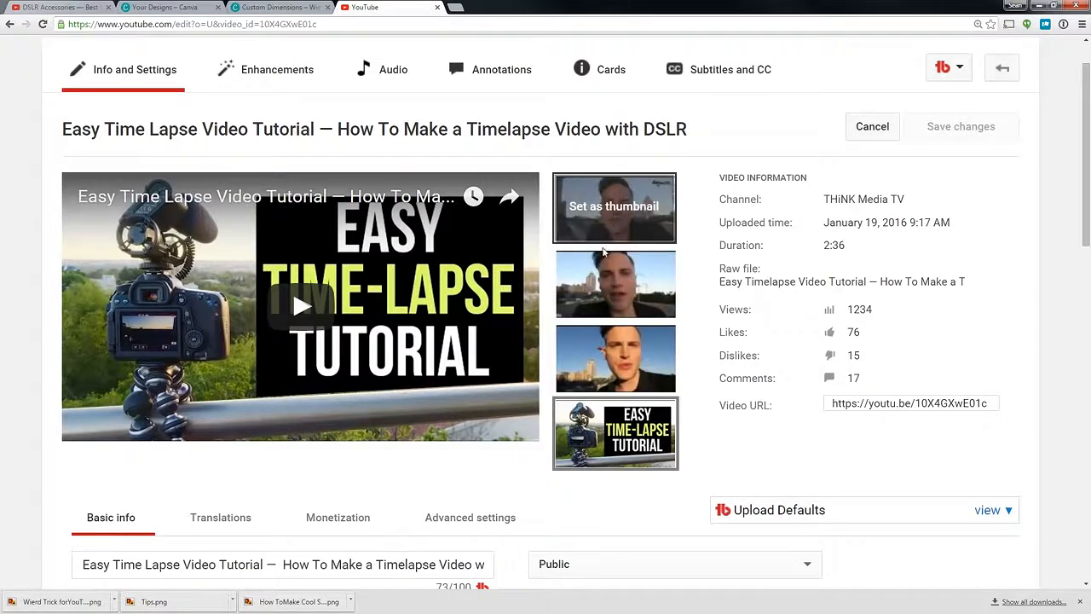
mouse_move(592, 452)
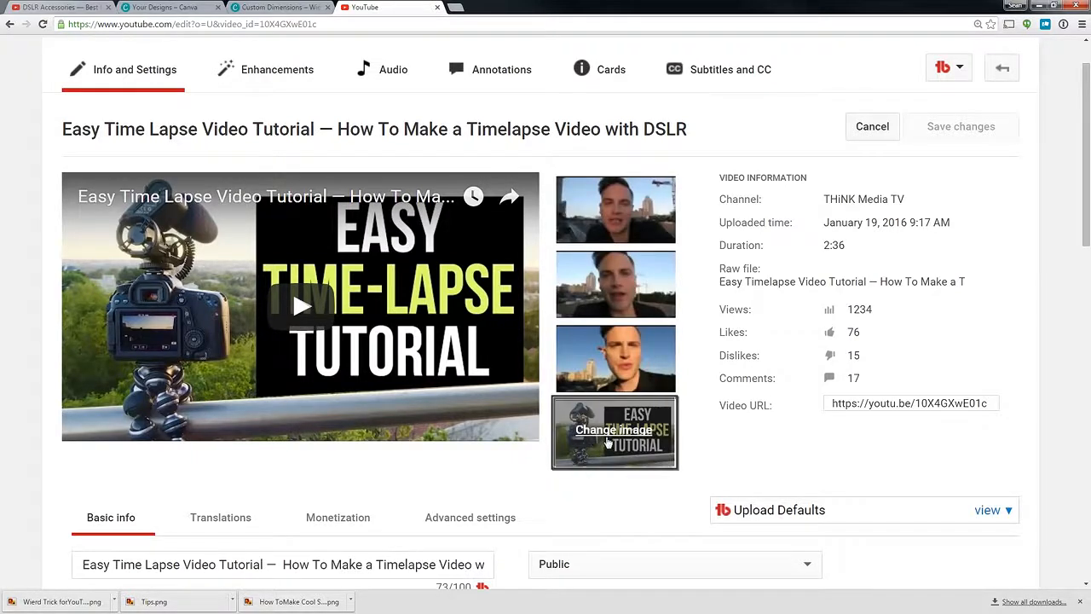
Start changing the video's custom thumbnail, preview the images in the Custom Thumbnails folder at a larger size and cancel the selection
click(594, 438)
right_click(691, 242)
mouse_move(739, 251)
click(839, 250)
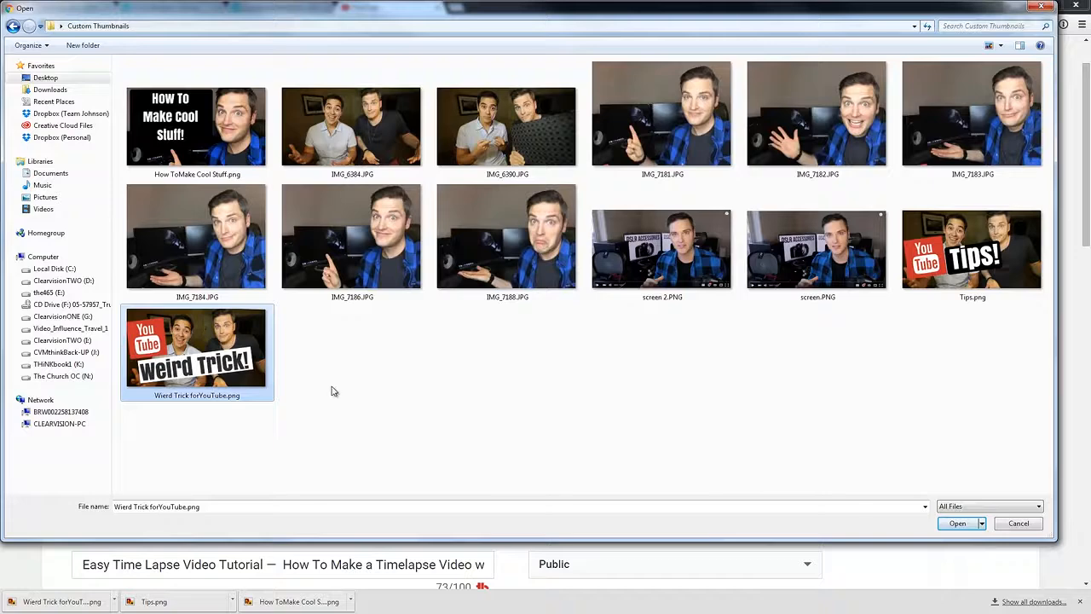
click(1021, 524)
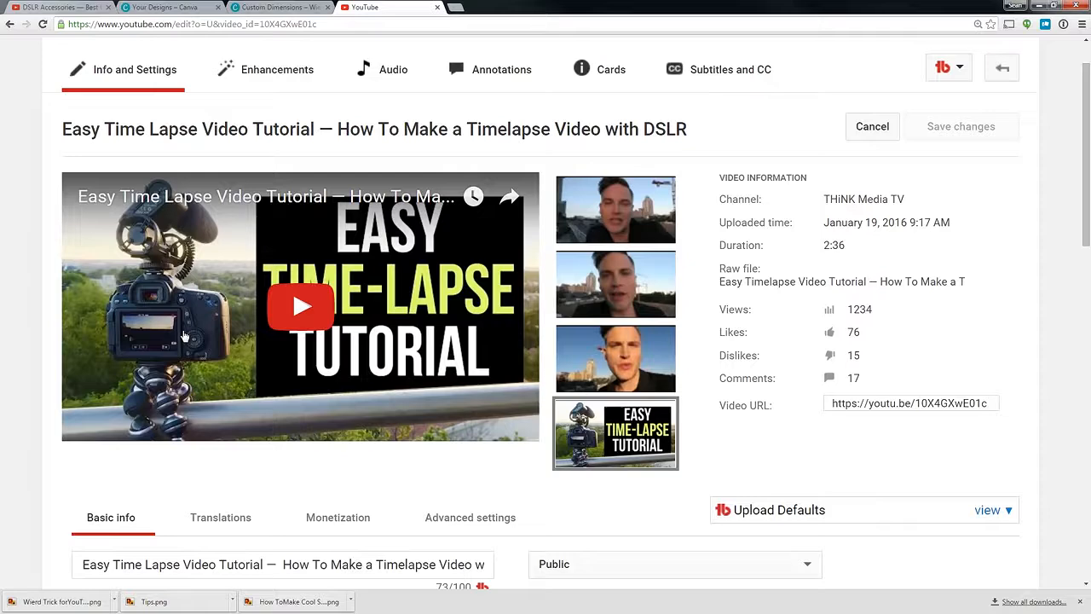
Open the channel's YouTube account settings and view its additional features
mouse_move(674, 443)
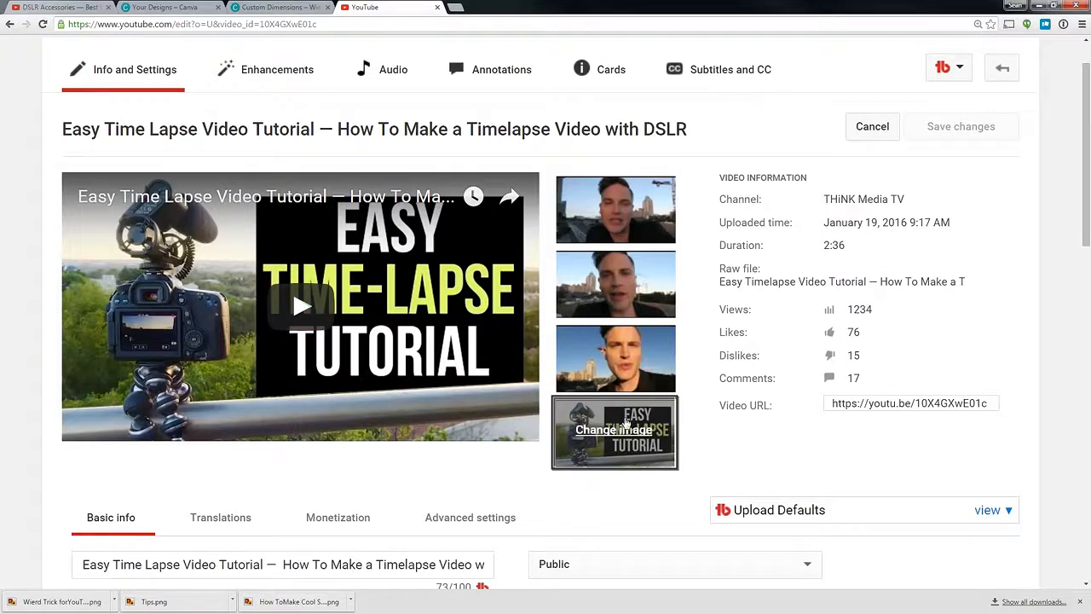
scroll(625, 424, up, 1)
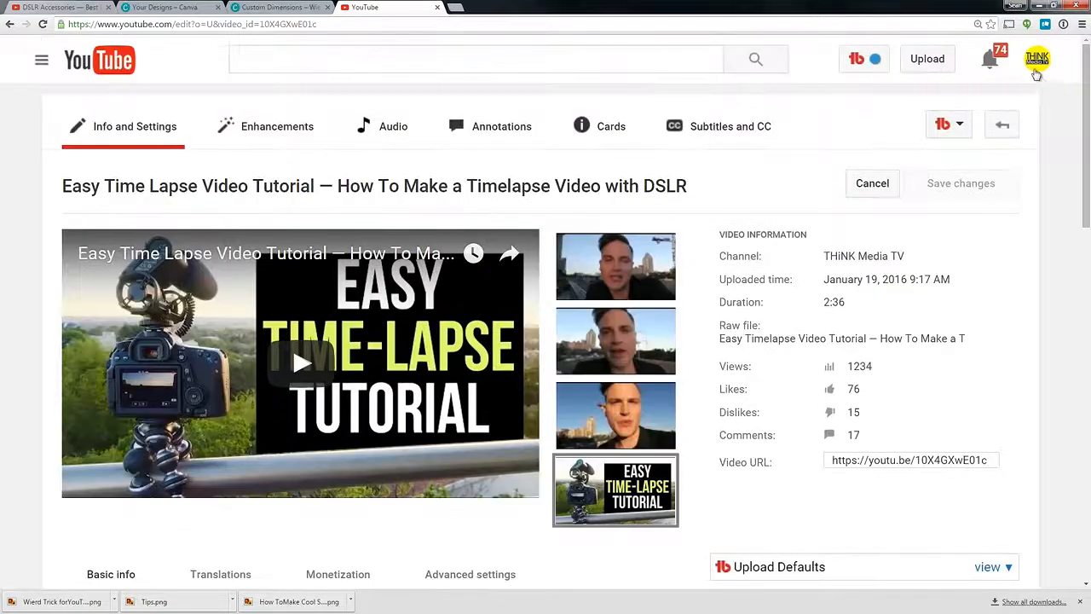
click(1037, 58)
click(990, 191)
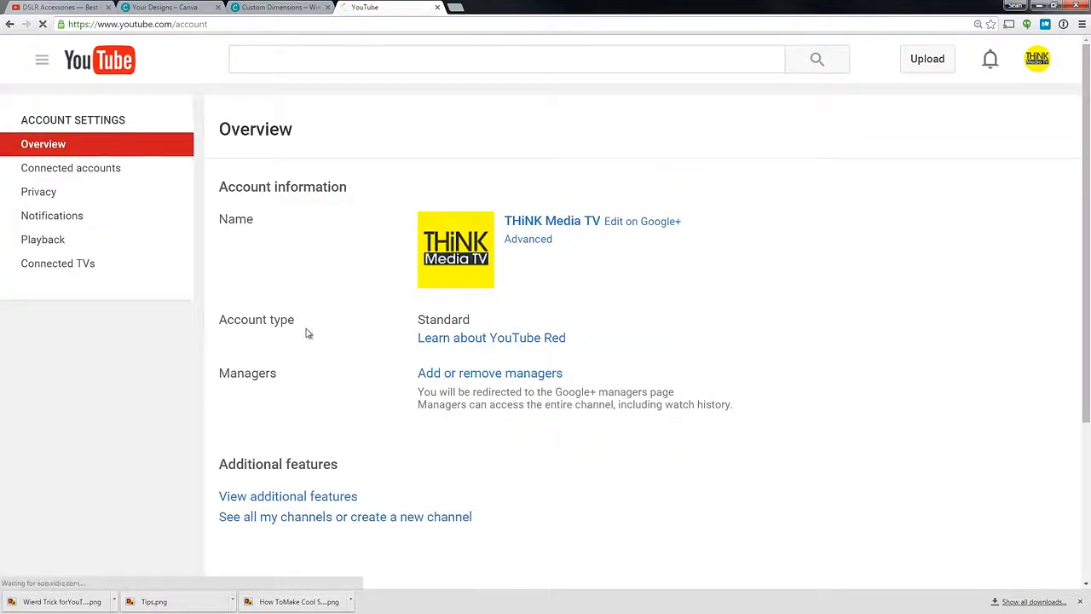
click(295, 499)
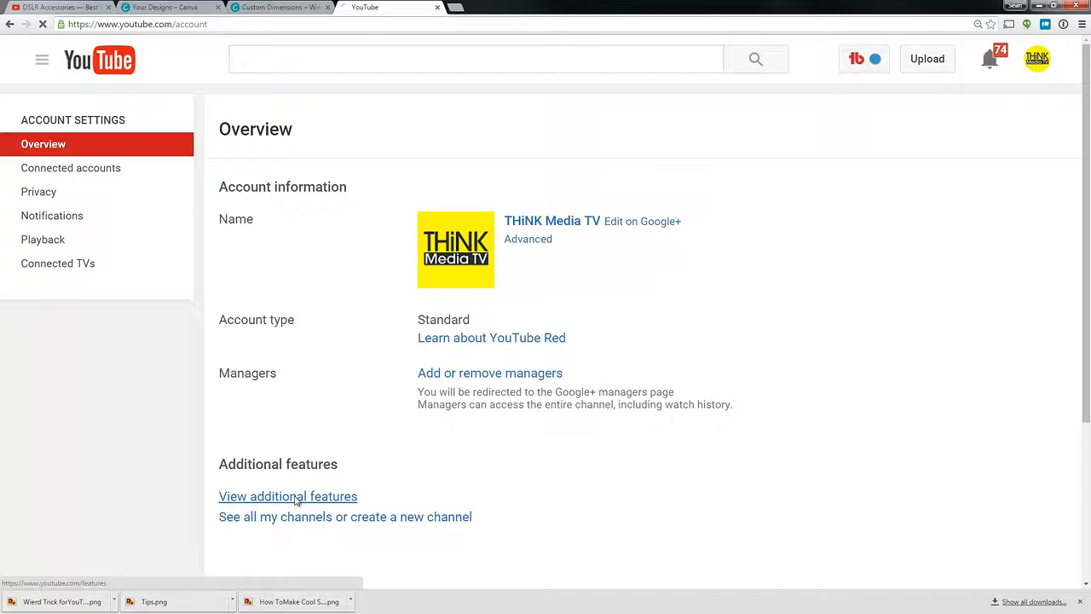